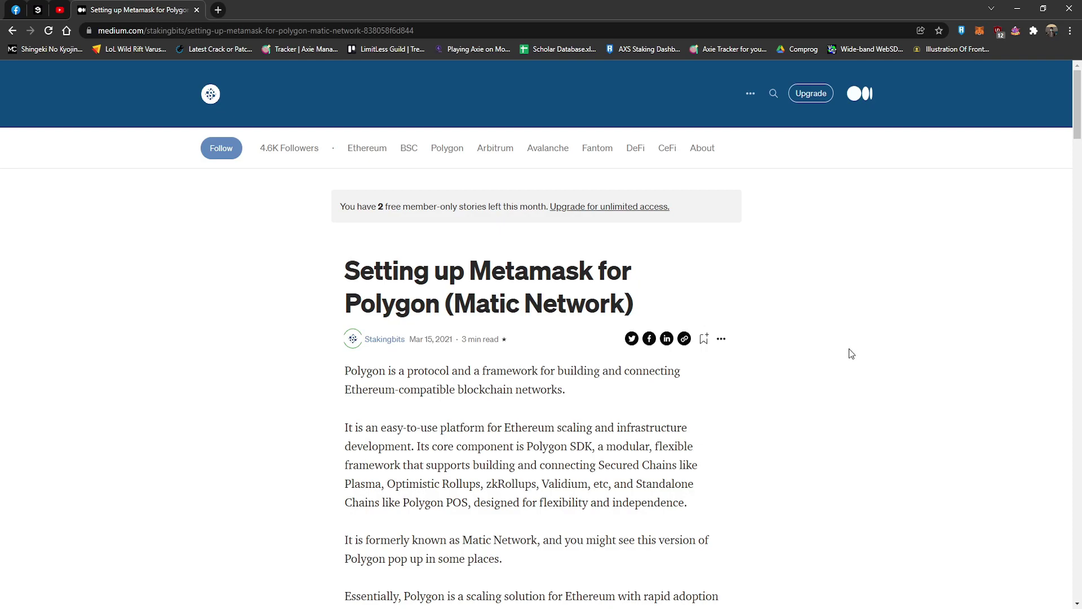
# - Select the web address of the Medium guide 'Setting up Metamask for Polygon'
pyautogui.click(467, 30)
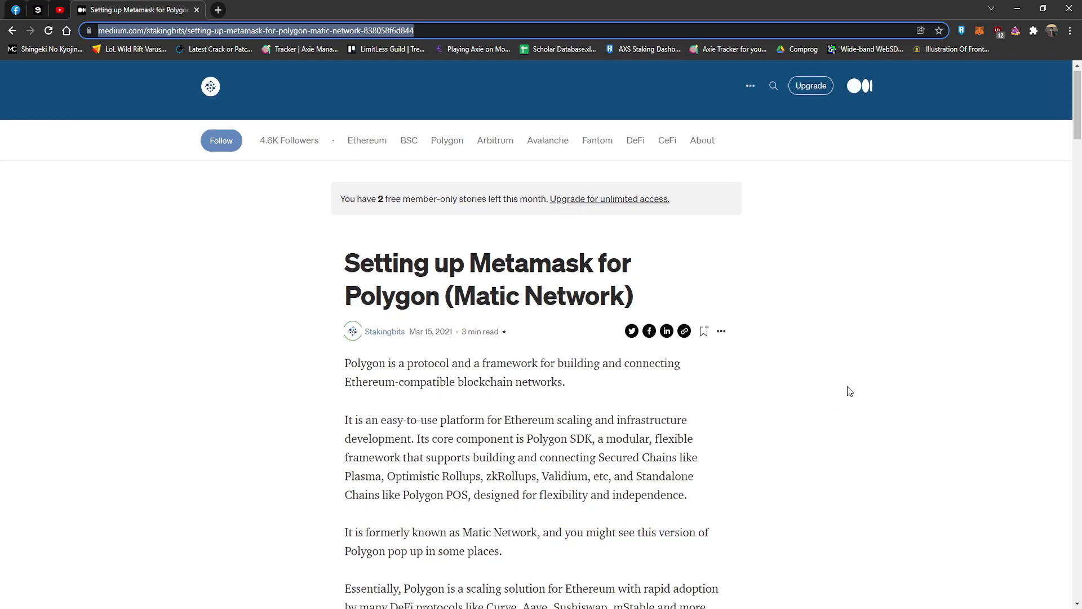
pyautogui.scroll(-5, 842, 383)
pyautogui.scroll(-5, 842, 383)
pyautogui.scroll(-3, 843, 383)
pyautogui.scroll(-3, 843, 383)
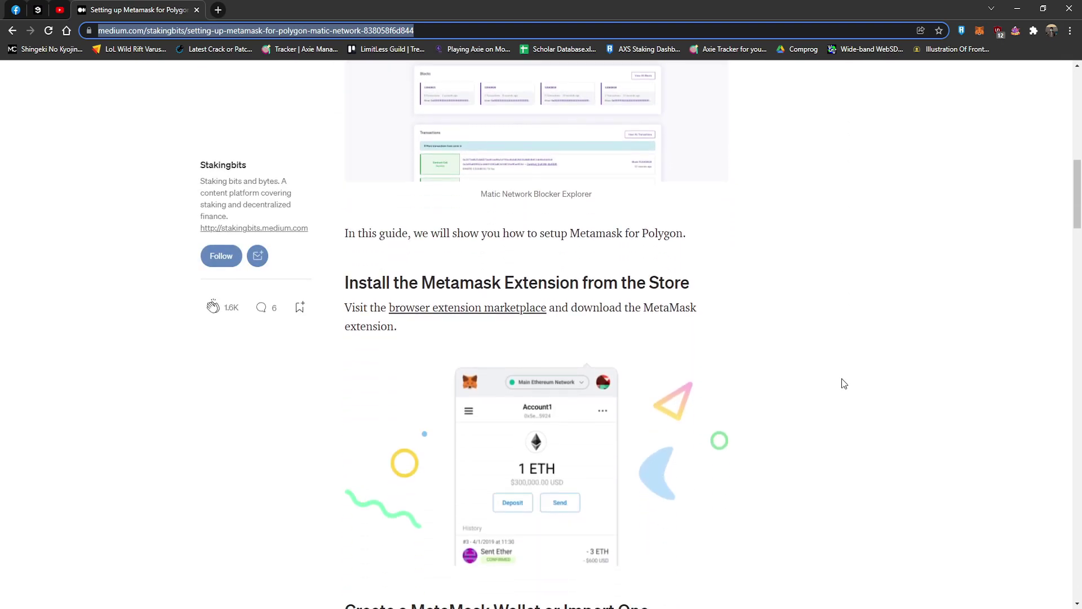
pyautogui.scroll(-2, 842, 383)
pyautogui.scroll(-2, 855, 375)
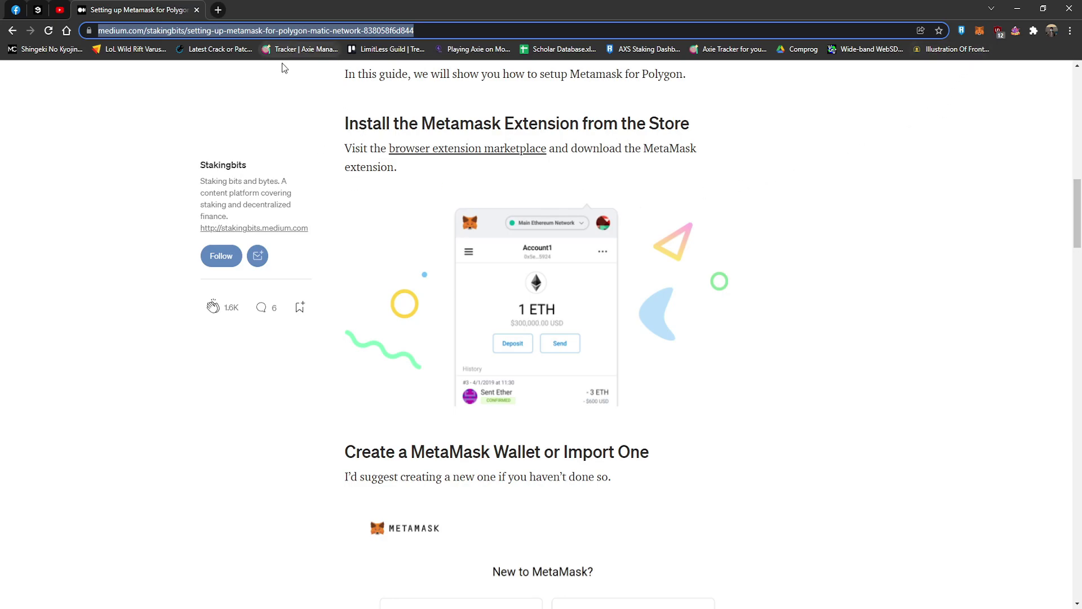
# - Copy the MetaMask account address and show the wallet's network list
pyautogui.click(978, 35)
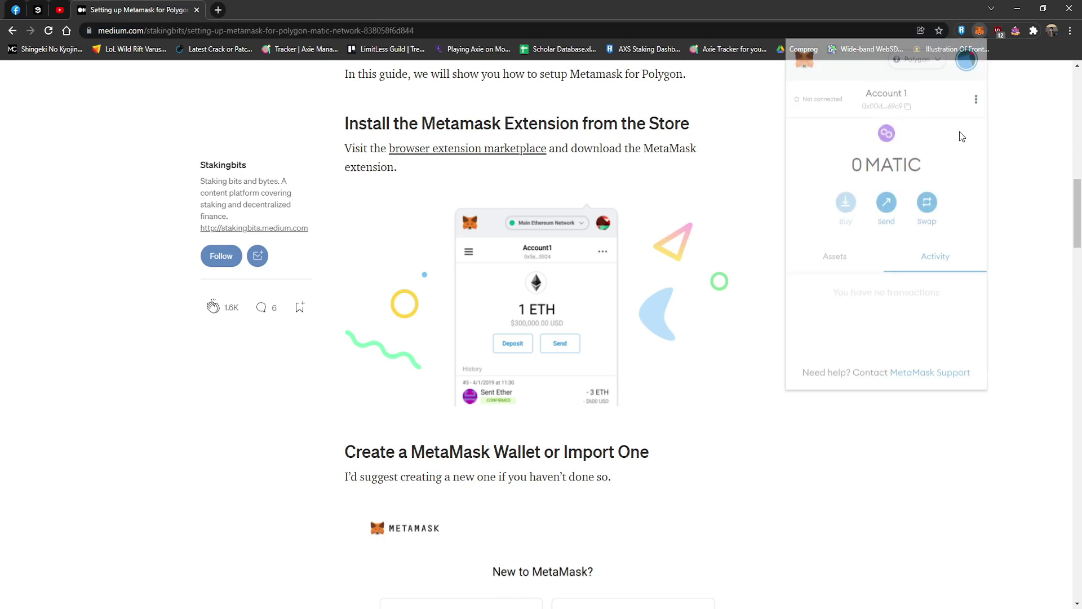
pyautogui.click(886, 107)
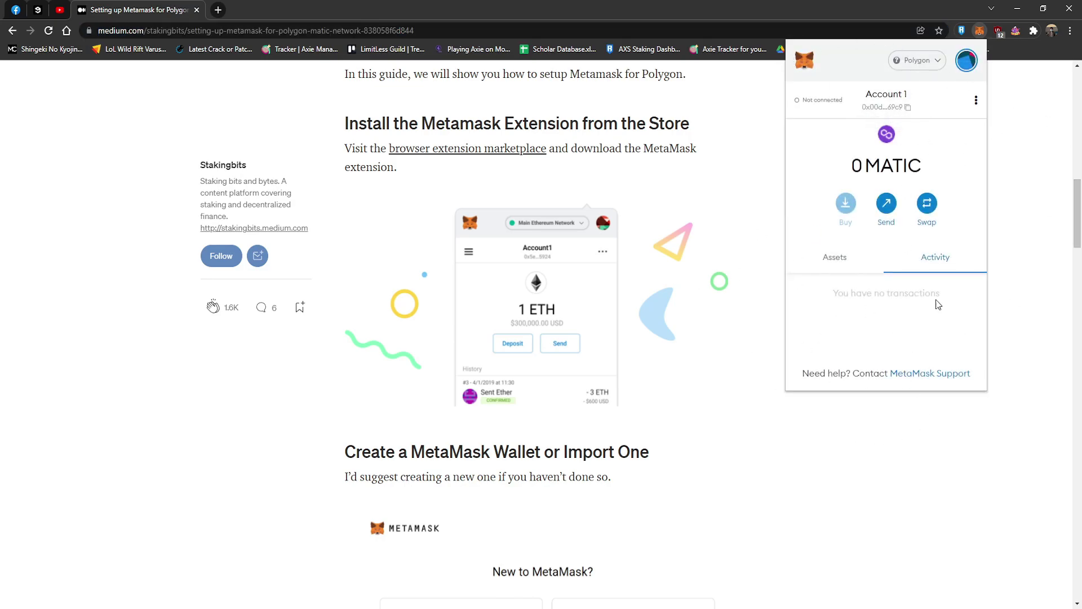
pyautogui.scroll(-1, 616, 419)
pyautogui.scroll(-1, 640, 407)
pyautogui.scroll(-2, 665, 413)
pyautogui.scroll(-1, 664, 414)
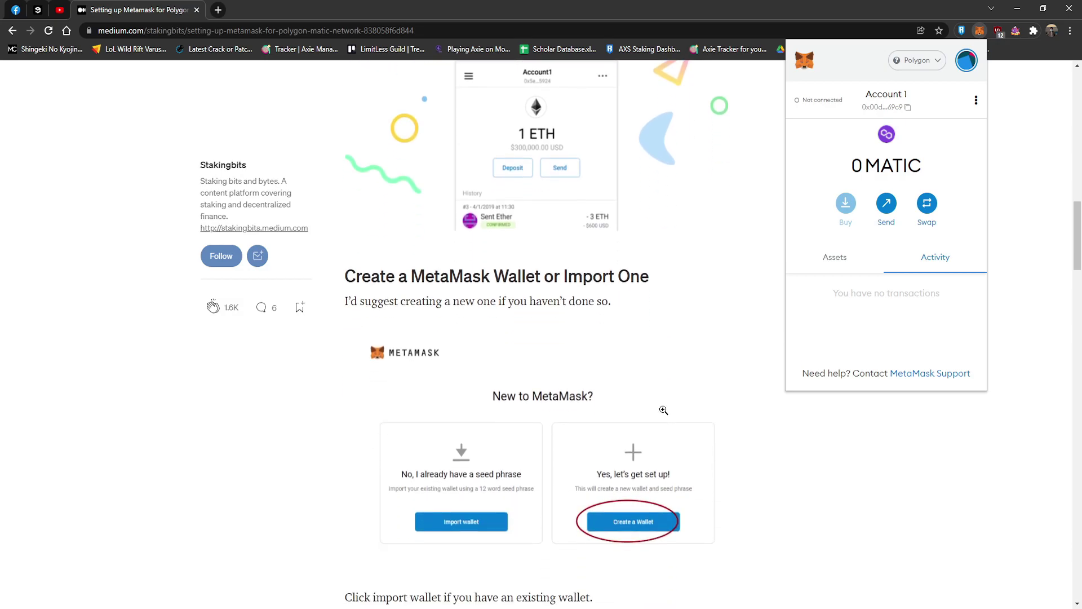
pyautogui.scroll(-2, 663, 409)
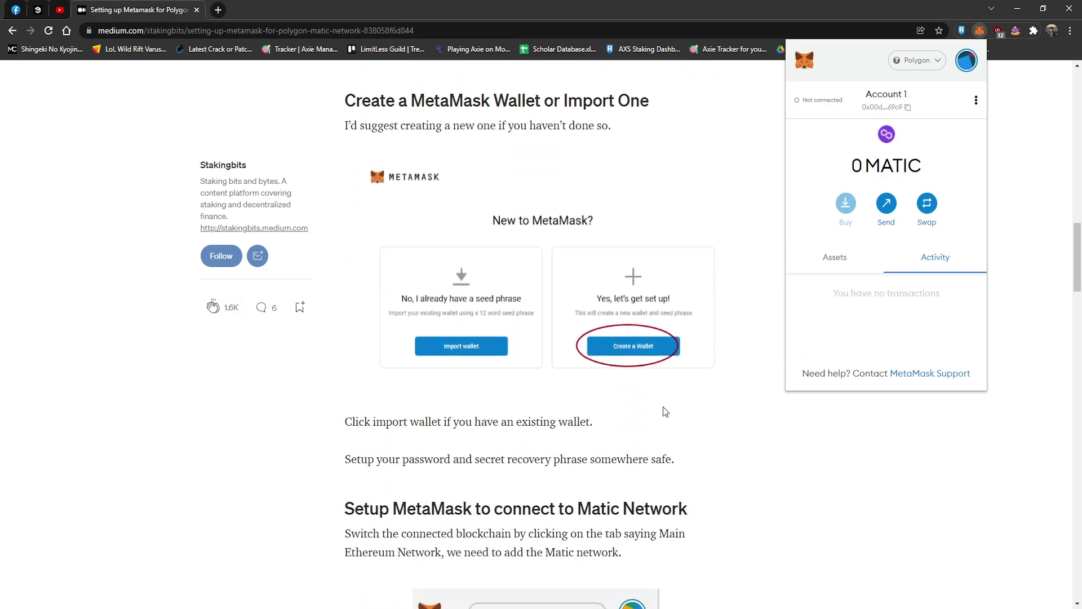
pyautogui.scroll(-1, 663, 409)
pyautogui.scroll(-2, 663, 408)
pyautogui.scroll(-1, 663, 409)
pyautogui.scroll(-2, 663, 409)
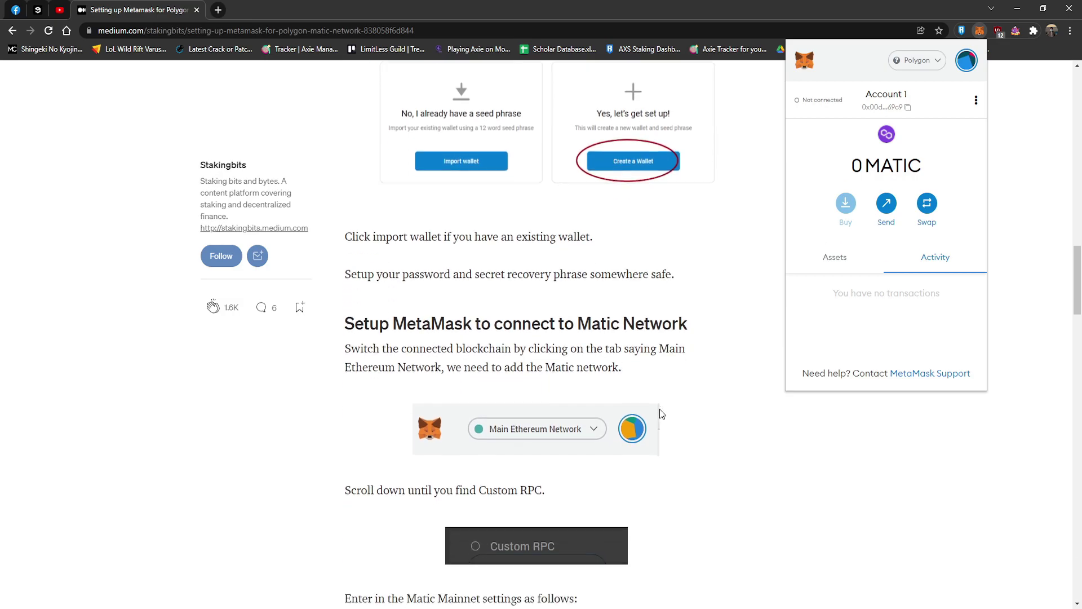
pyautogui.scroll(-1, 663, 409)
pyautogui.scroll(-1, 663, 409)
pyautogui.scroll(-1, 663, 408)
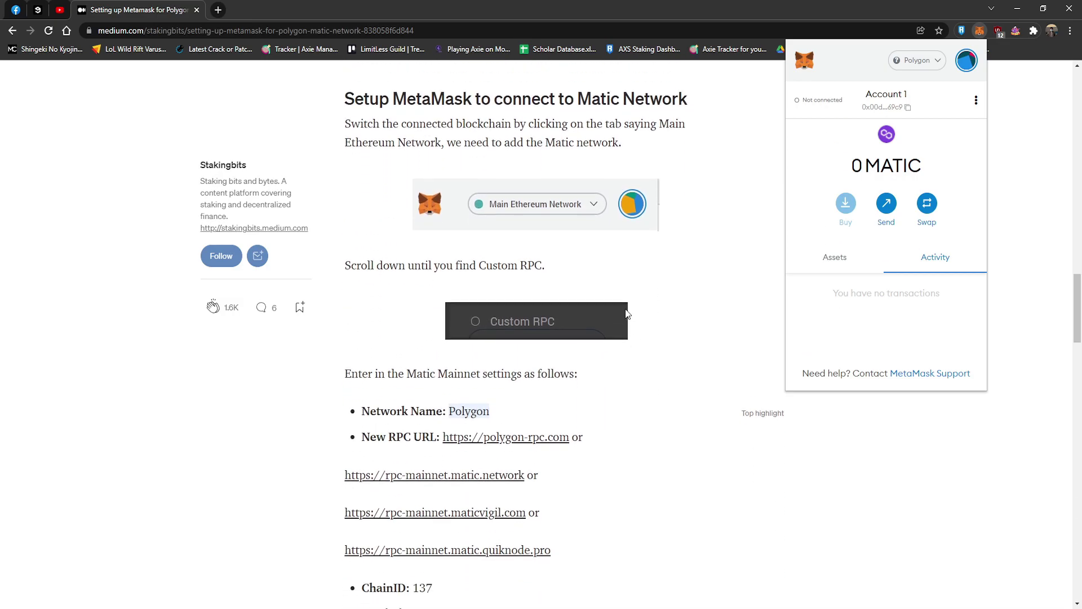
pyautogui.click(926, 64)
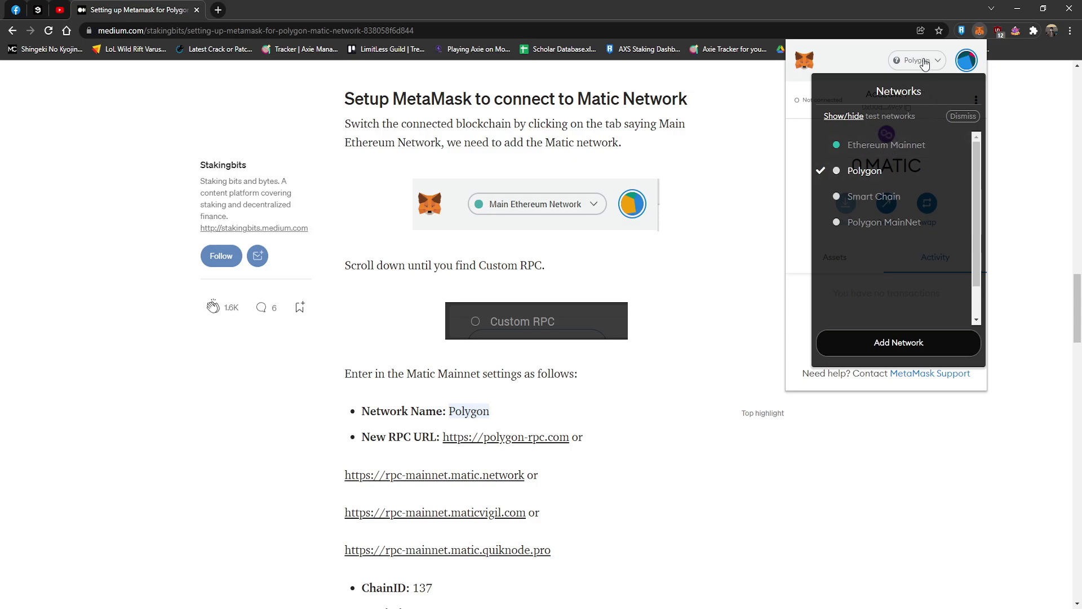
# - Put MetaMask's Add Network form in a right-half window beside the guide, and select 'Polygon'
pyautogui.click(899, 341)
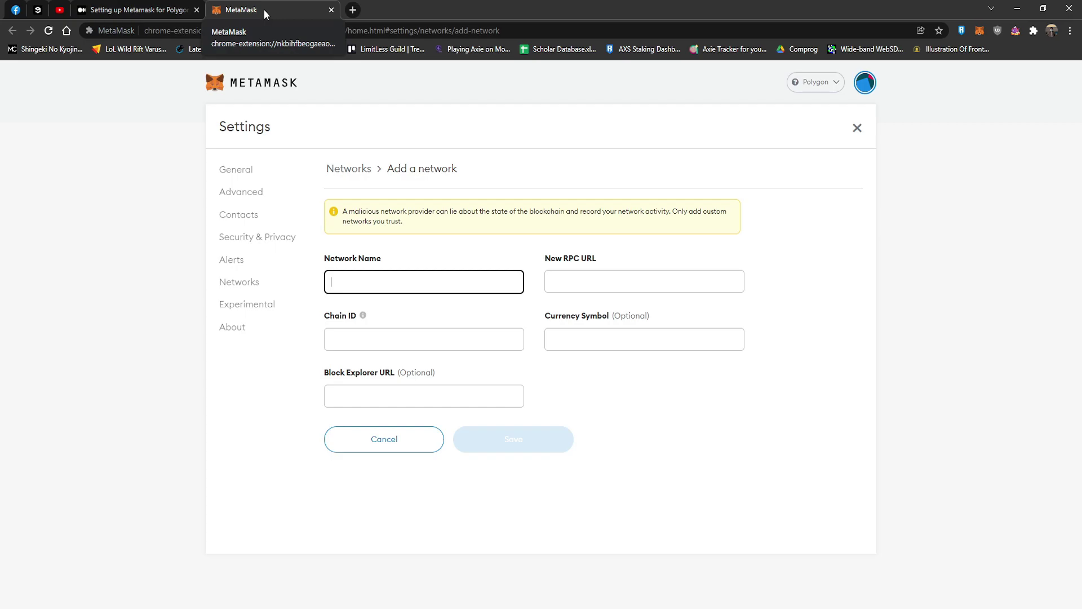
pyautogui.moveTo(265, 10)
pyautogui.mouseDown()
pyautogui.moveTo(1048, 165)
pyautogui.moveTo(1079, 254)
pyautogui.mouseUp()
pyautogui.click(405, 252)
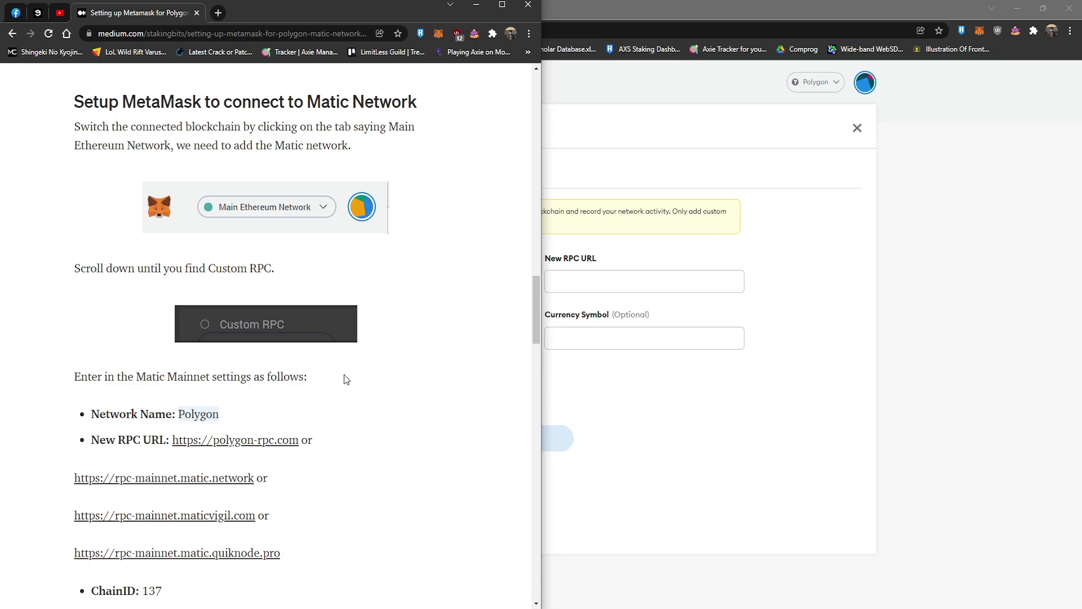
pyautogui.moveTo(755, 176); pyautogui.dragTo(1078, 254)
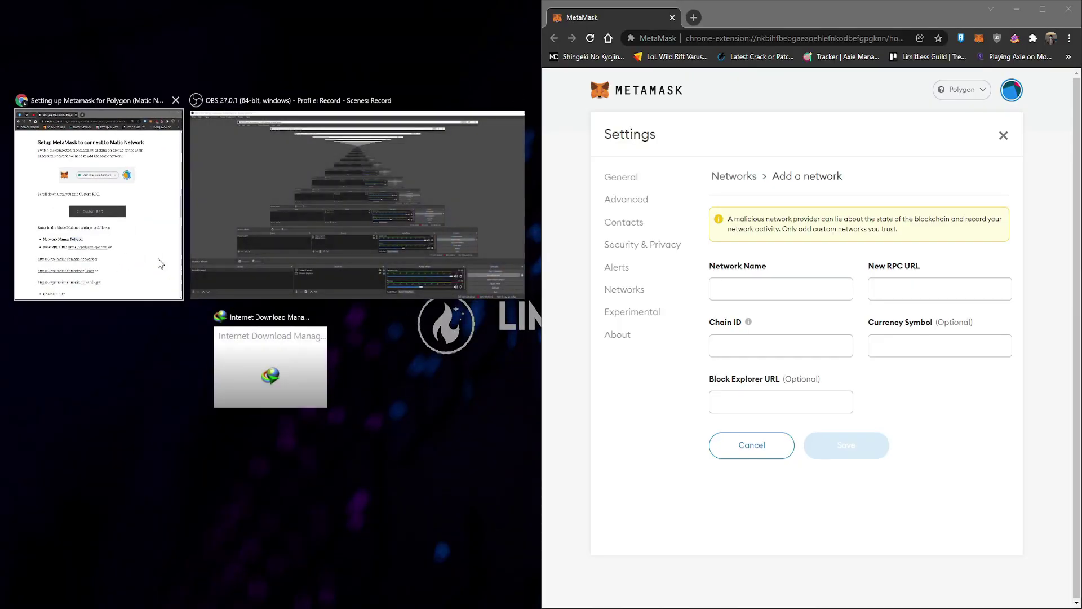
pyautogui.click(160, 264)
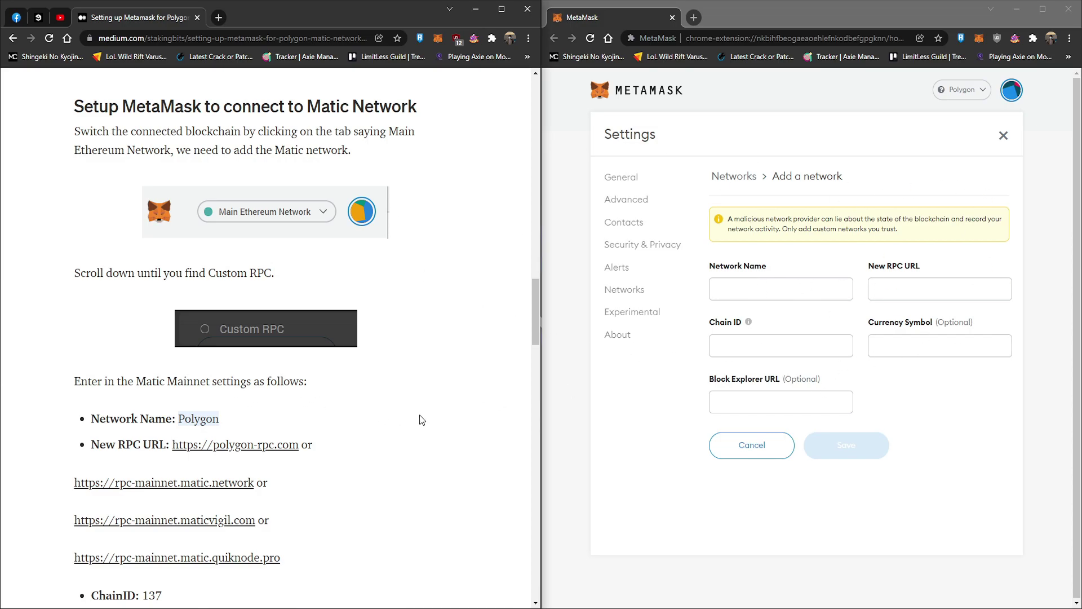
pyautogui.doubleClick(199, 418)
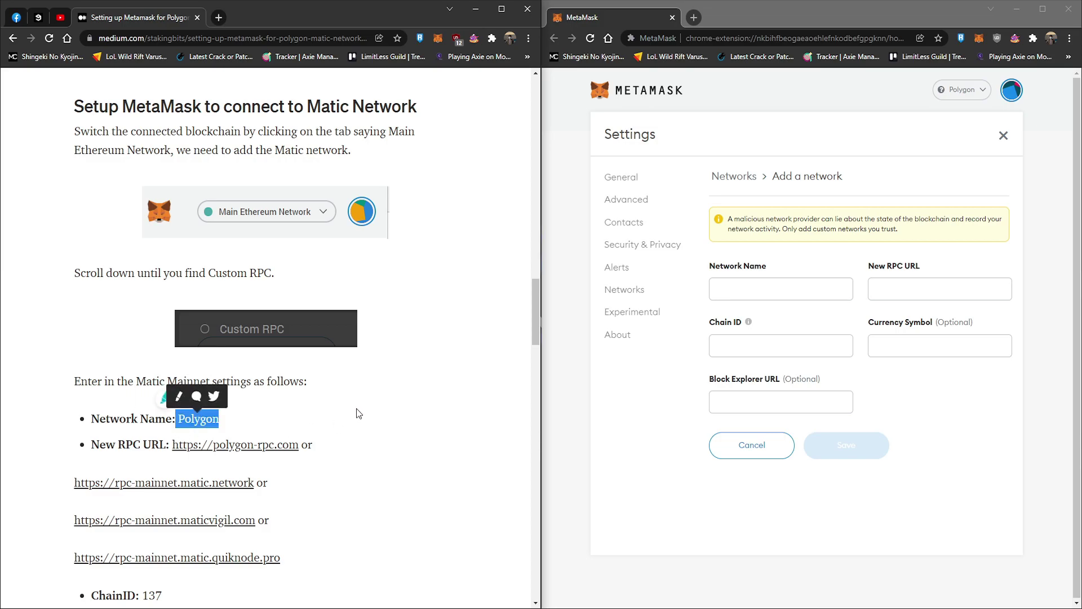
pyautogui.scroll(-2, 356, 409)
pyautogui.moveTo(219, 302); pyautogui.dragTo(179, 303)
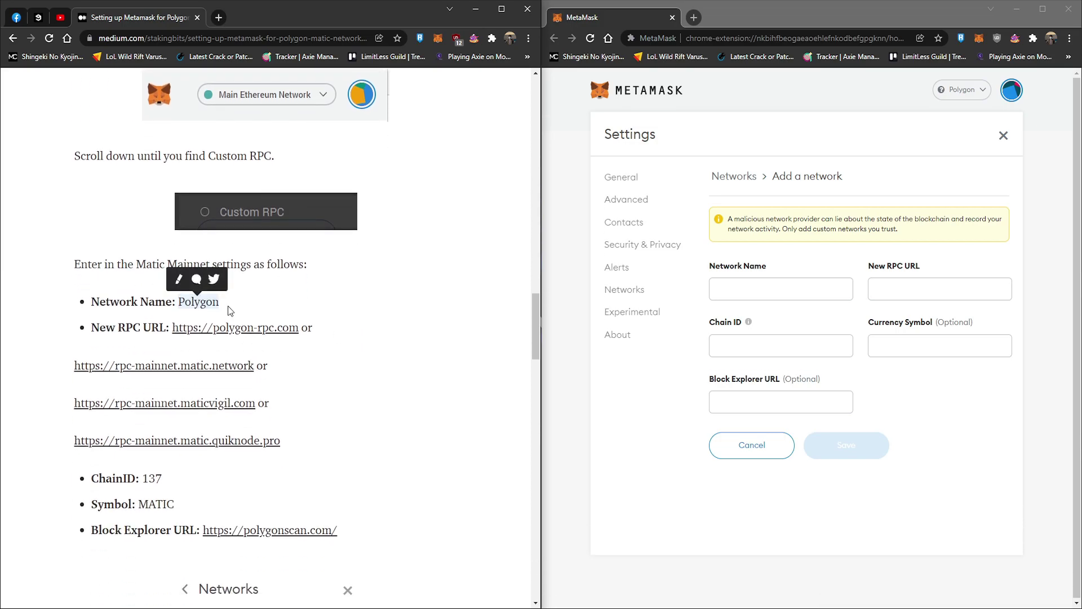
pyautogui.hotkey('ctrl', 'c')
pyautogui.click(781, 289)
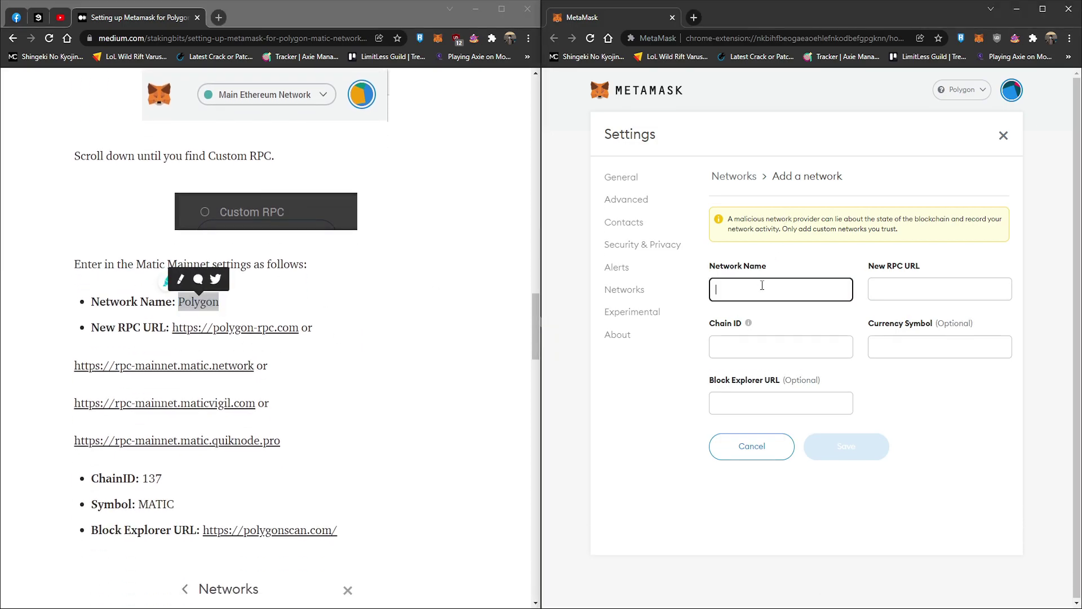
pyautogui.hotkey('ctrl', 'v')
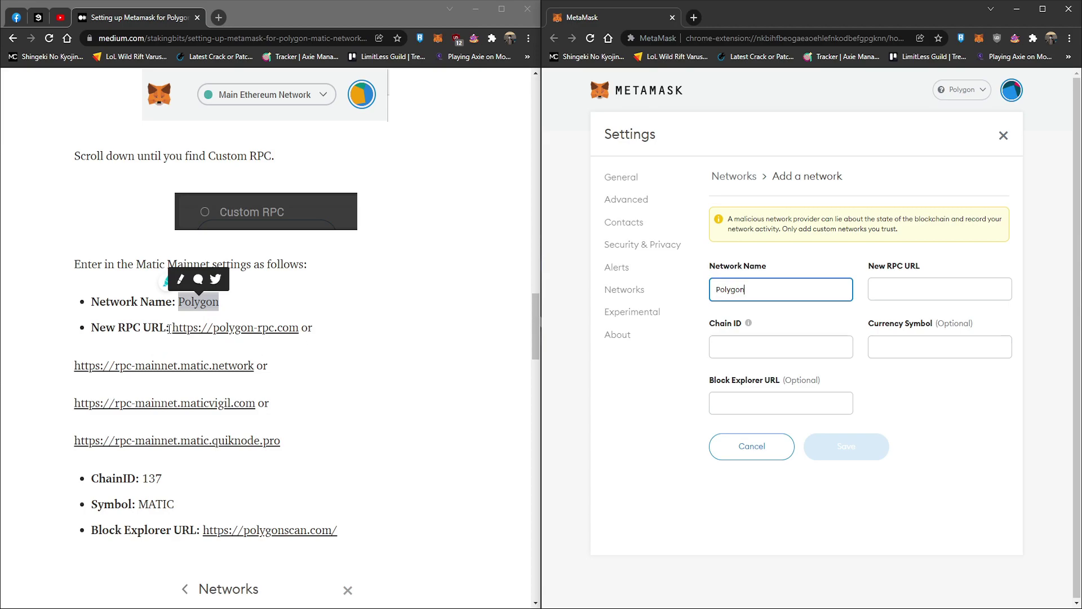
pyautogui.moveTo(172, 328); pyautogui.dragTo(300, 329)
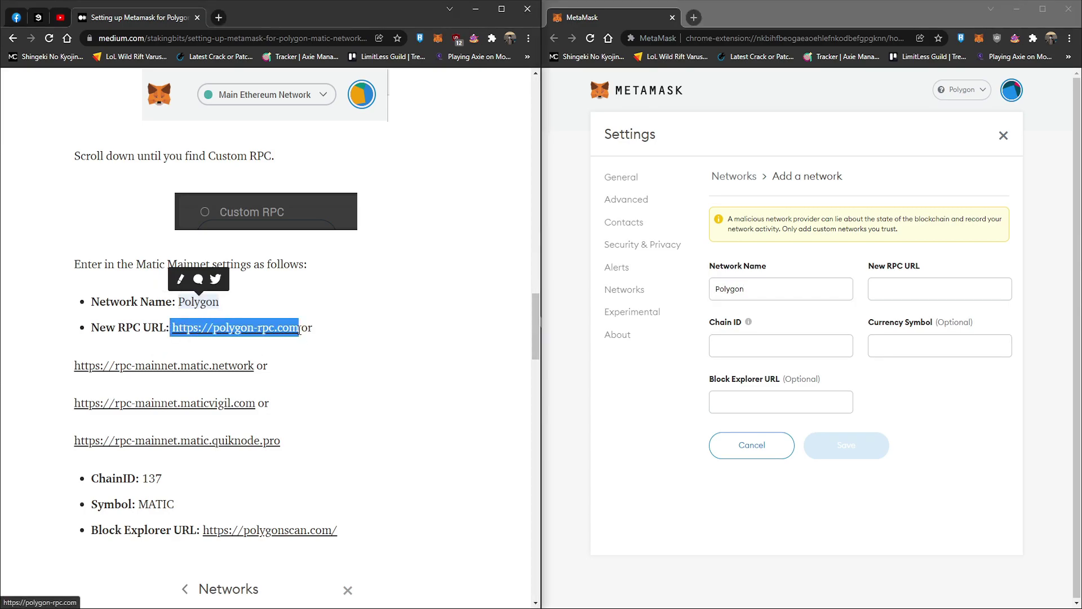
pyautogui.hotkey('ctrl', 'c')
pyautogui.click(938, 288)
pyautogui.hotkey('ctrl', 'v')
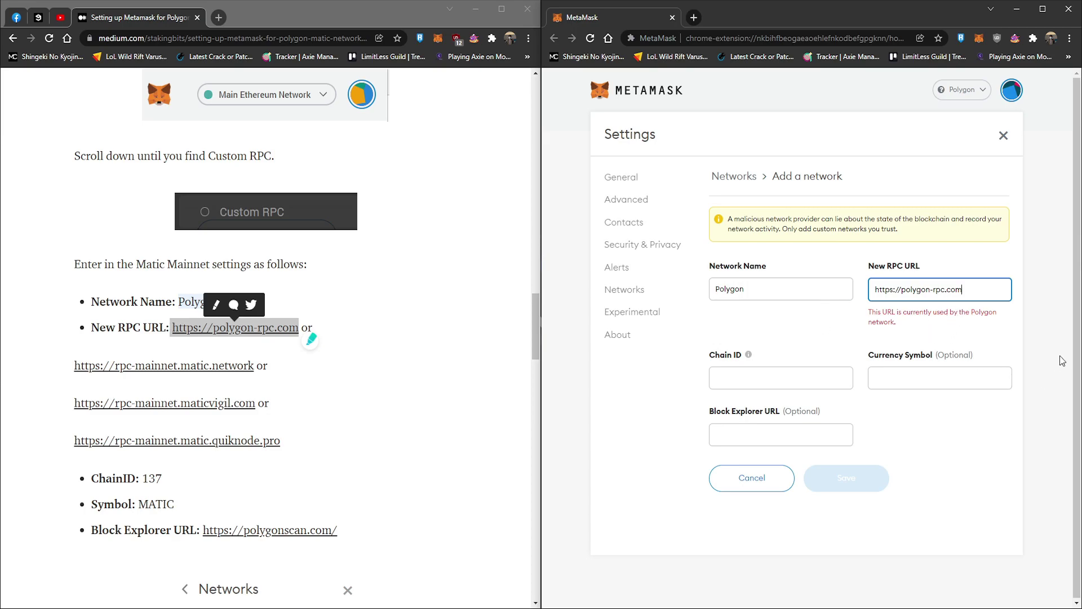
pyautogui.scroll(-2, 324, 381)
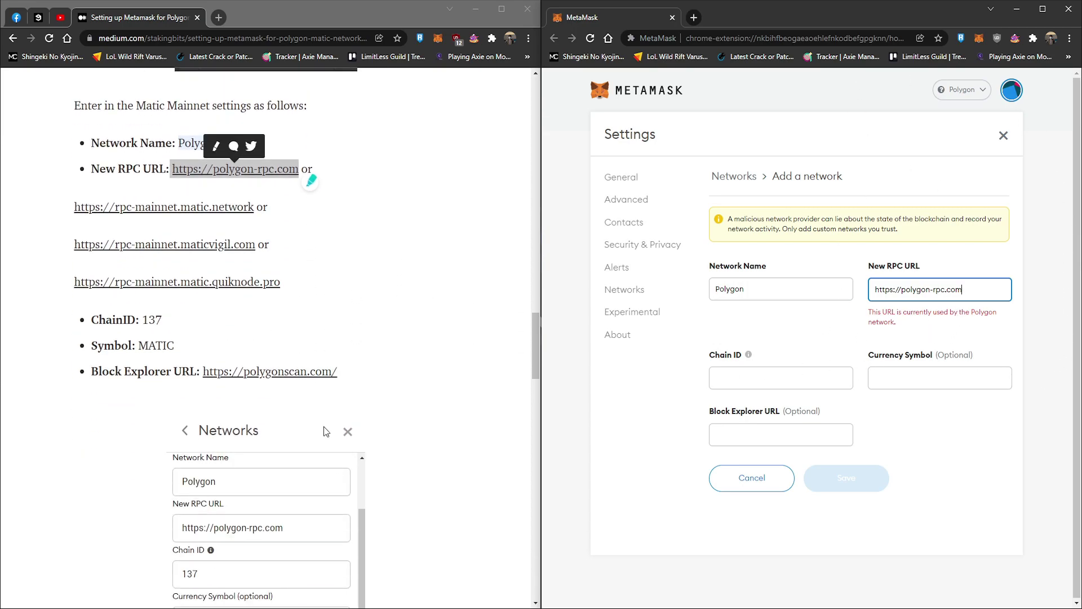
pyautogui.scroll(-1, 330, 322)
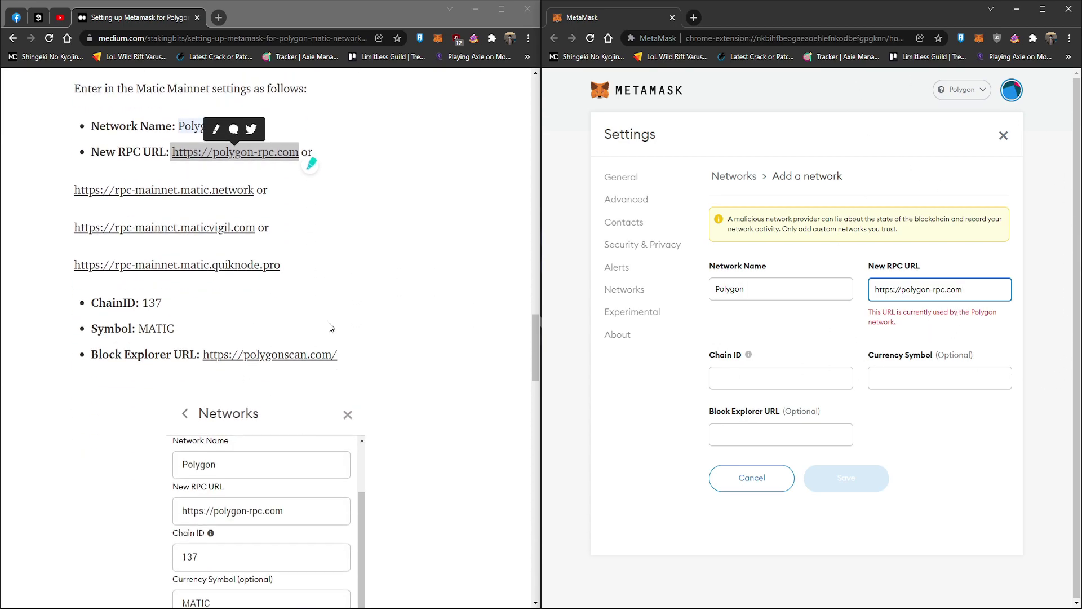
# - Enter chain ID 137 and currency symbol MATIC copied from the guide
pyautogui.doubleClick(152, 303)
pyautogui.click(780, 379)
pyautogui.hotkey('ctrl', 'v')
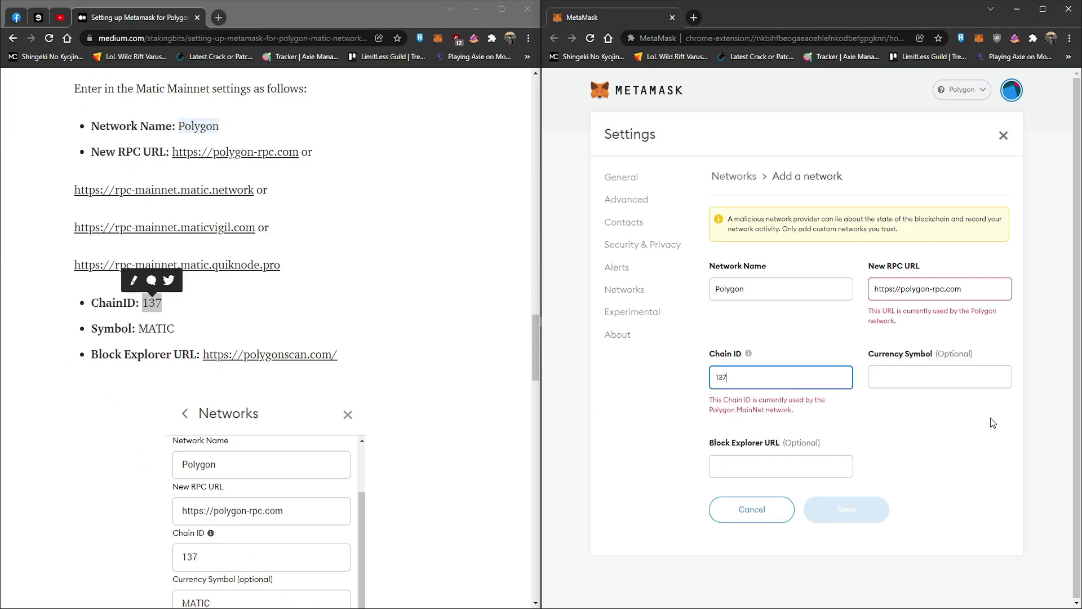
pyautogui.click(939, 378)
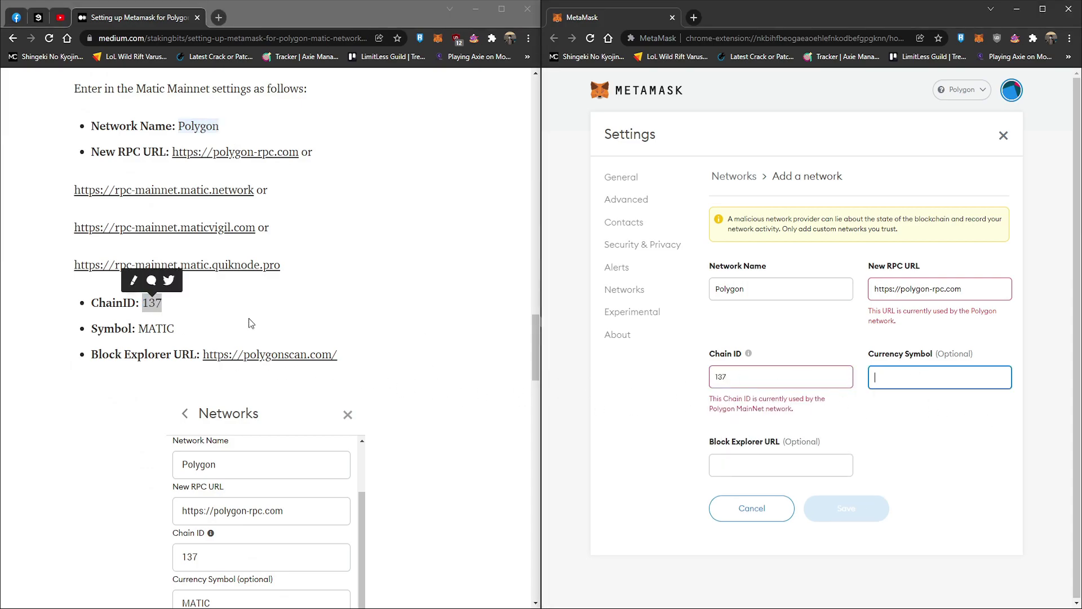
pyautogui.doubleClick(155, 329)
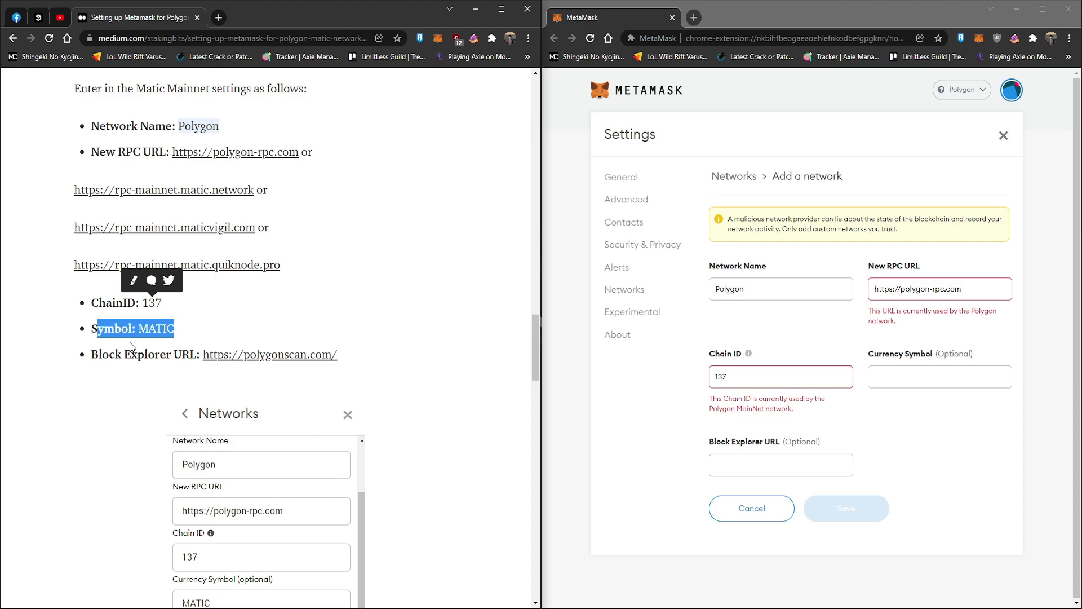
pyautogui.moveTo(175, 328); pyautogui.dragTo(140, 328)
pyautogui.click(914, 376)
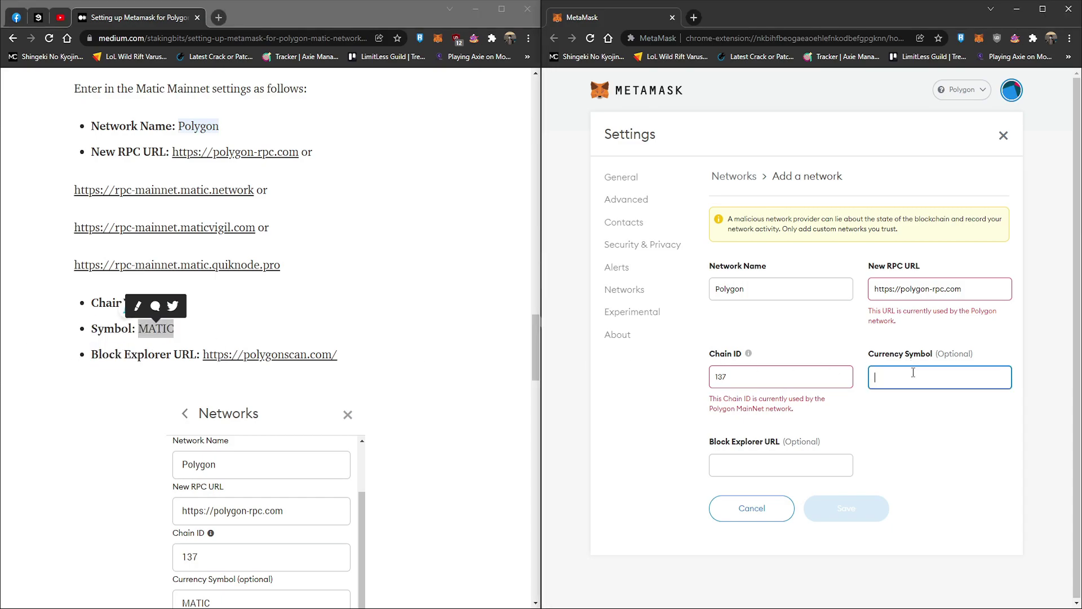
pyautogui.hotkey('ctrl', 'v')
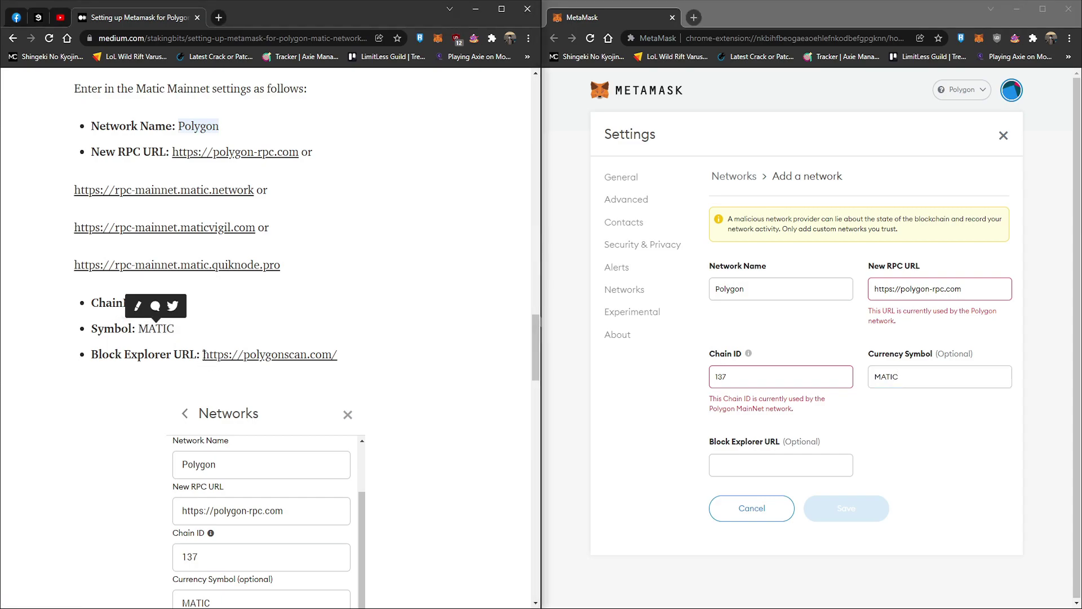
# - Paste the PolygonScan address from the guide as the block explorer URL
pyautogui.moveTo(203, 354); pyautogui.dragTo(349, 354)
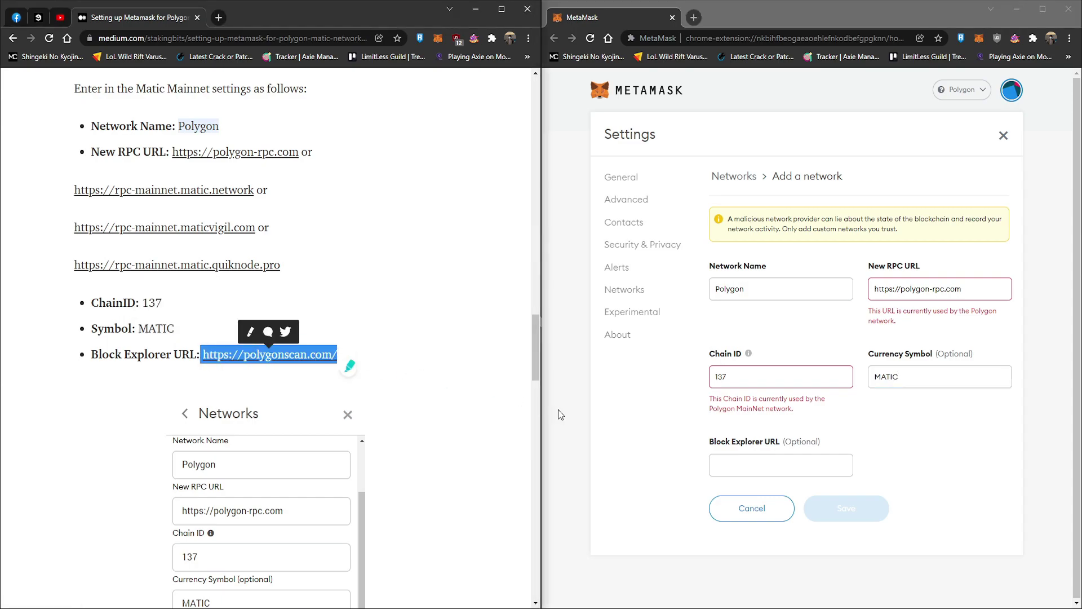
pyautogui.click(727, 469)
pyautogui.hotkey('ctrl', 'v')
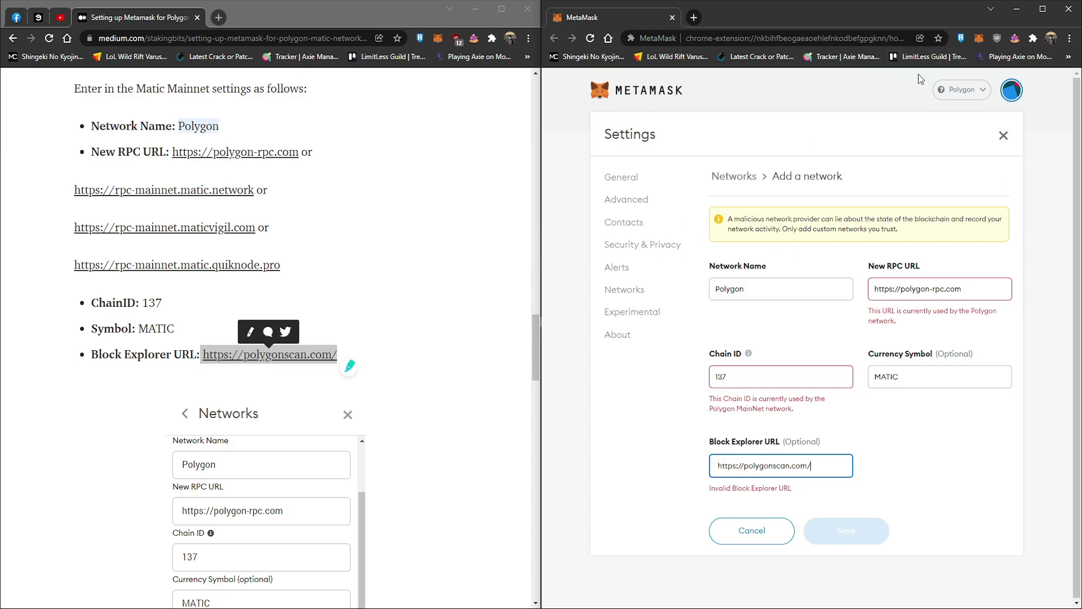
pyautogui.scroll(-2, 450, 285)
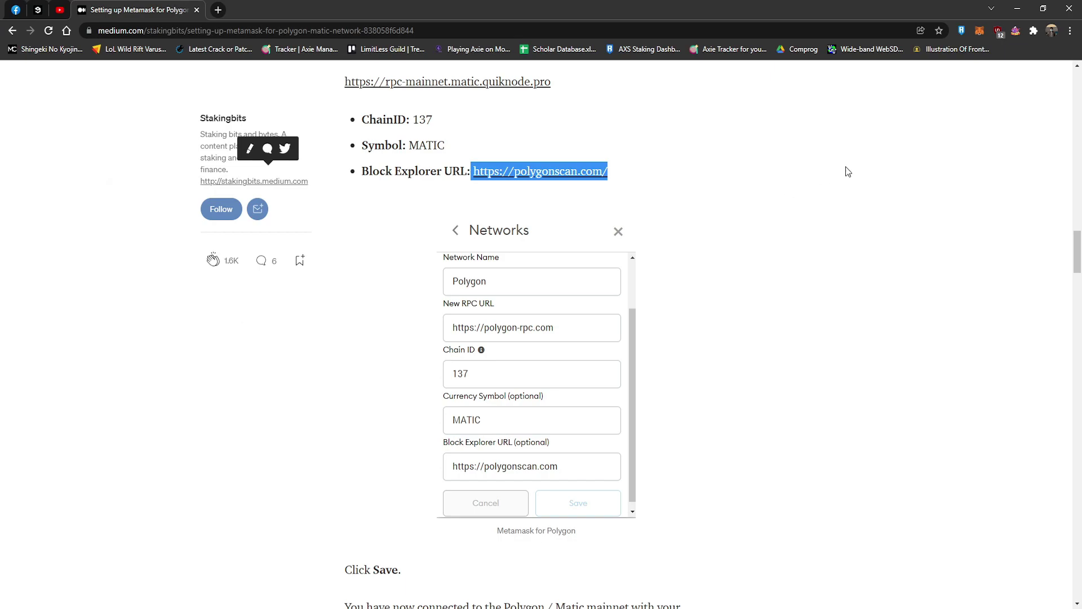
pyautogui.click(973, 172)
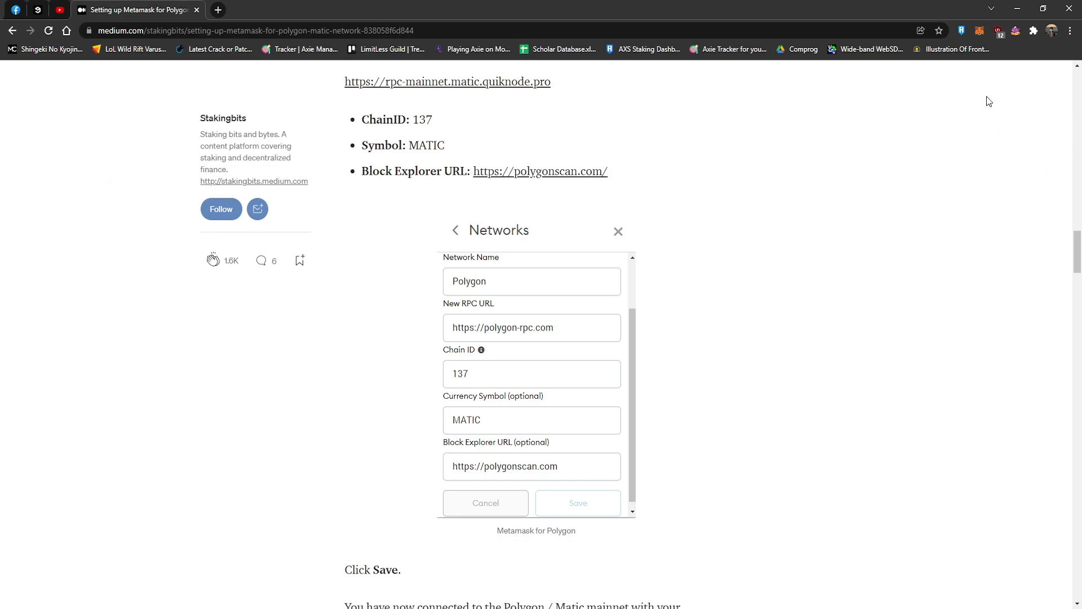
pyautogui.click(980, 32)
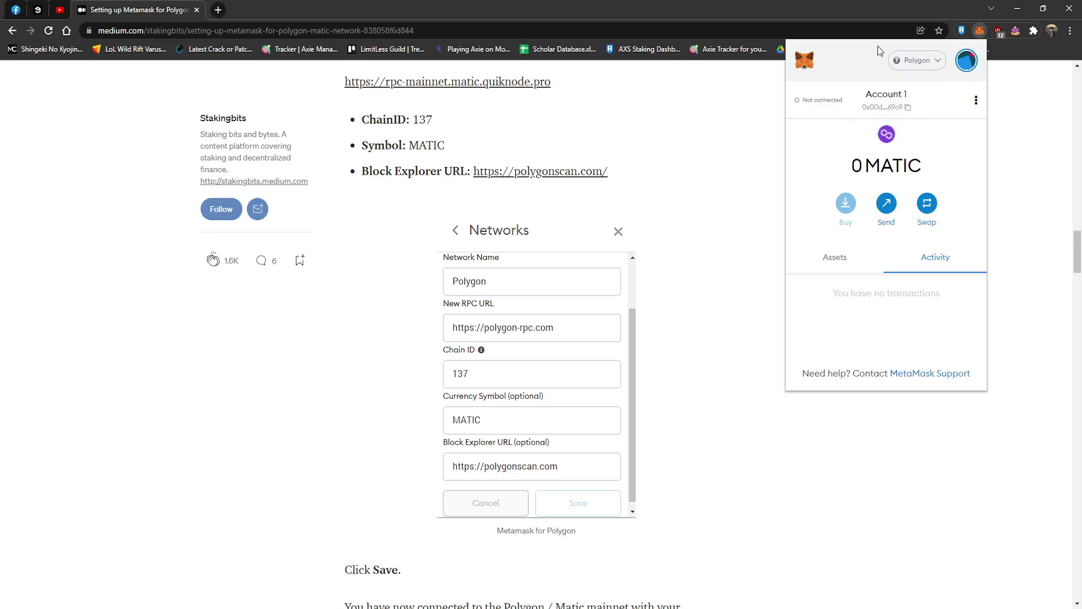
pyautogui.click(917, 60)
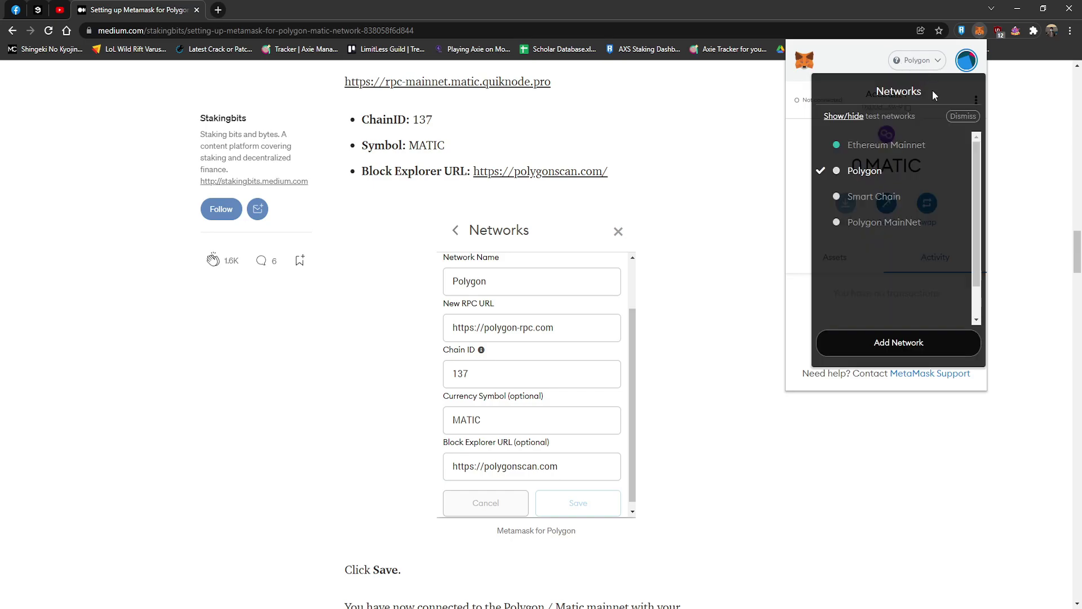
pyautogui.click(892, 148)
pyautogui.click(917, 60)
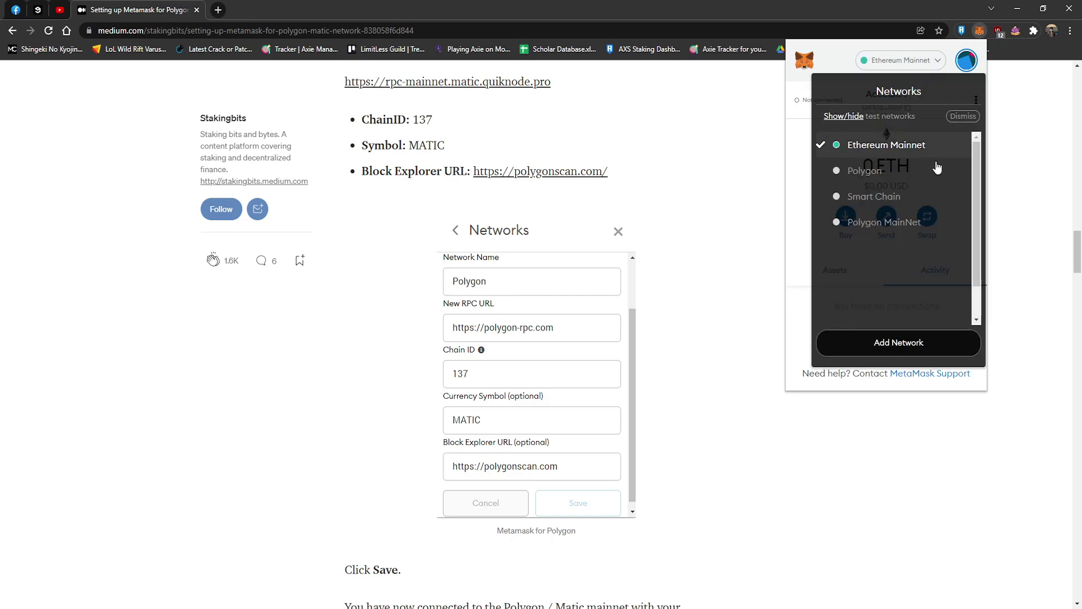
pyautogui.click(864, 169)
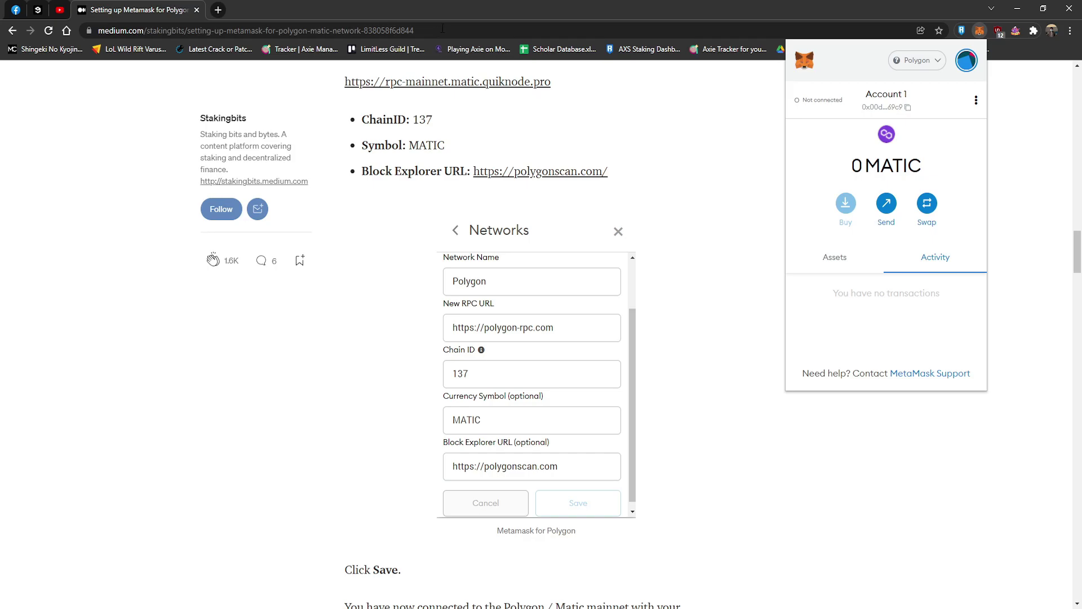
# - Go to the Pegaxy site and open My Assets to see the rented Pega
pyautogui.click(459, 31)
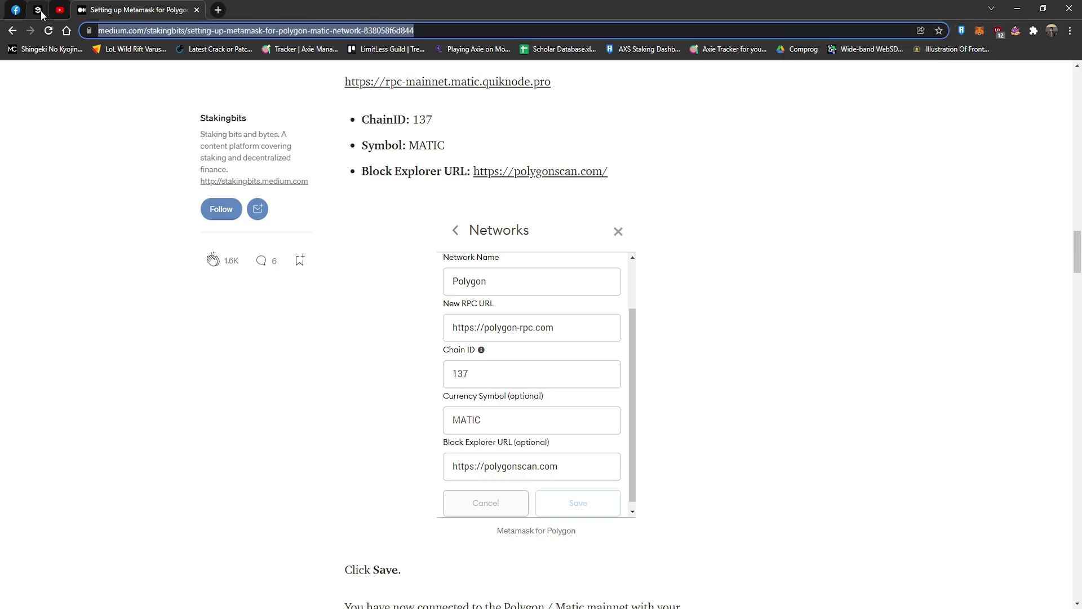
pyautogui.write('pega')
pyautogui.press('Return')
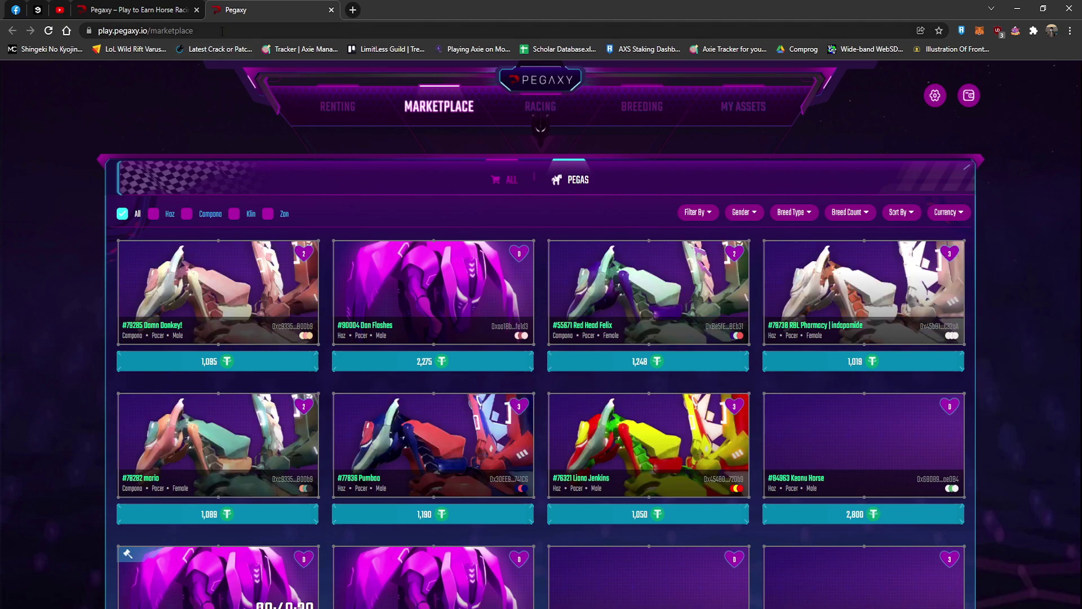
pyautogui.click(169, 30)
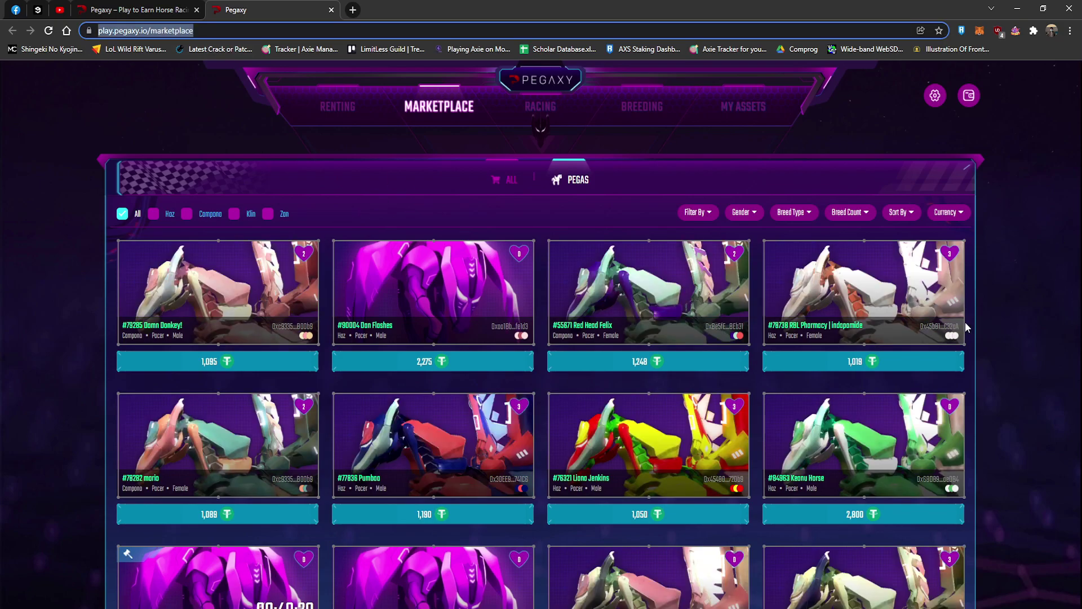
pyautogui.click(744, 107)
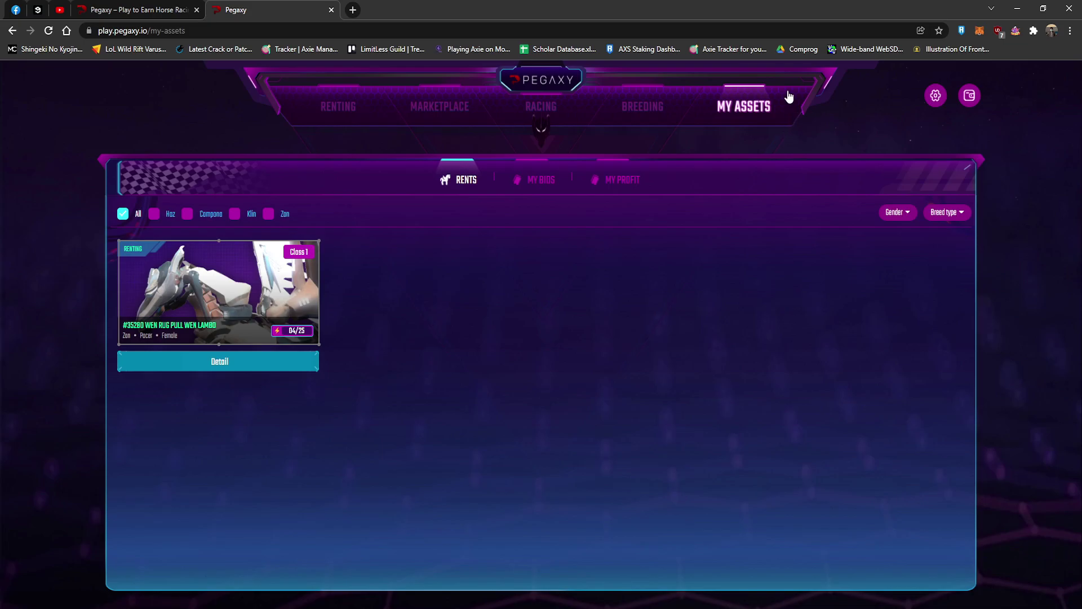
# - Check the MetaMask connection, then open rented Pega #35280's detail page
pyautogui.click(980, 32)
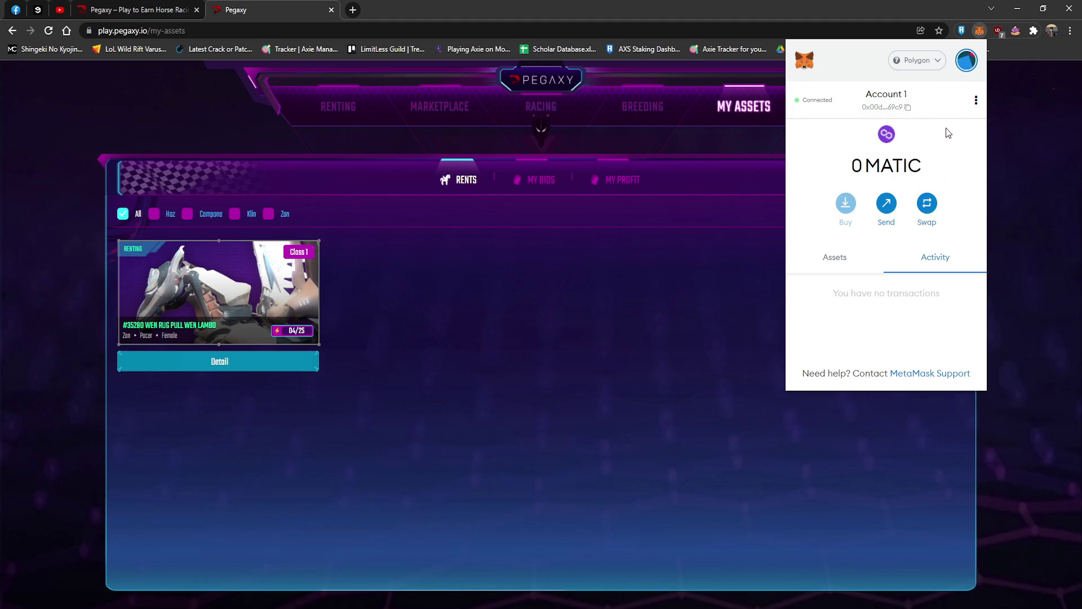
pyautogui.click(715, 131)
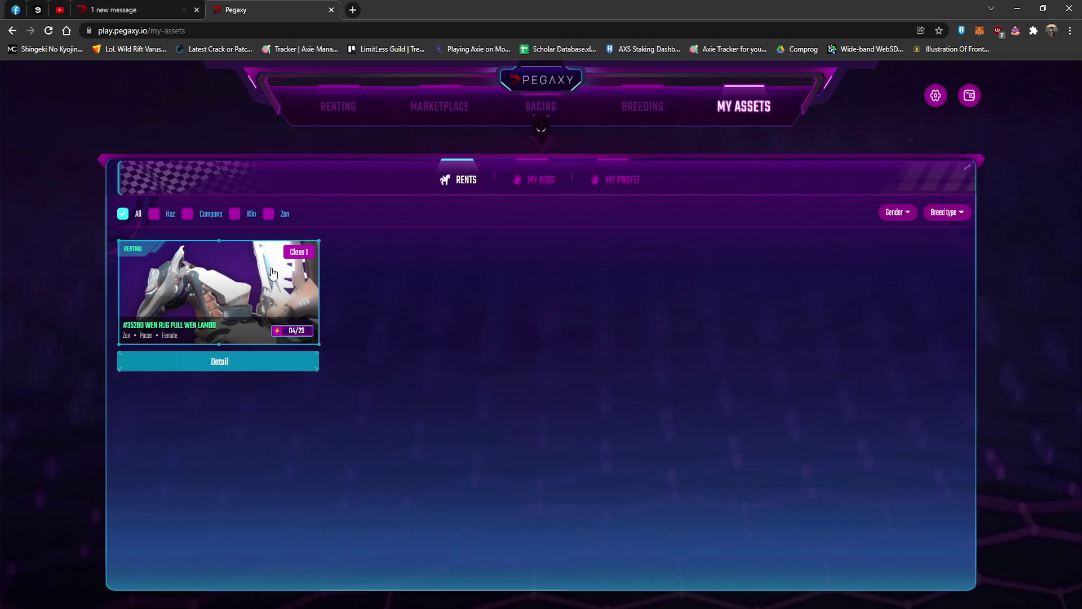
pyautogui.click(263, 305)
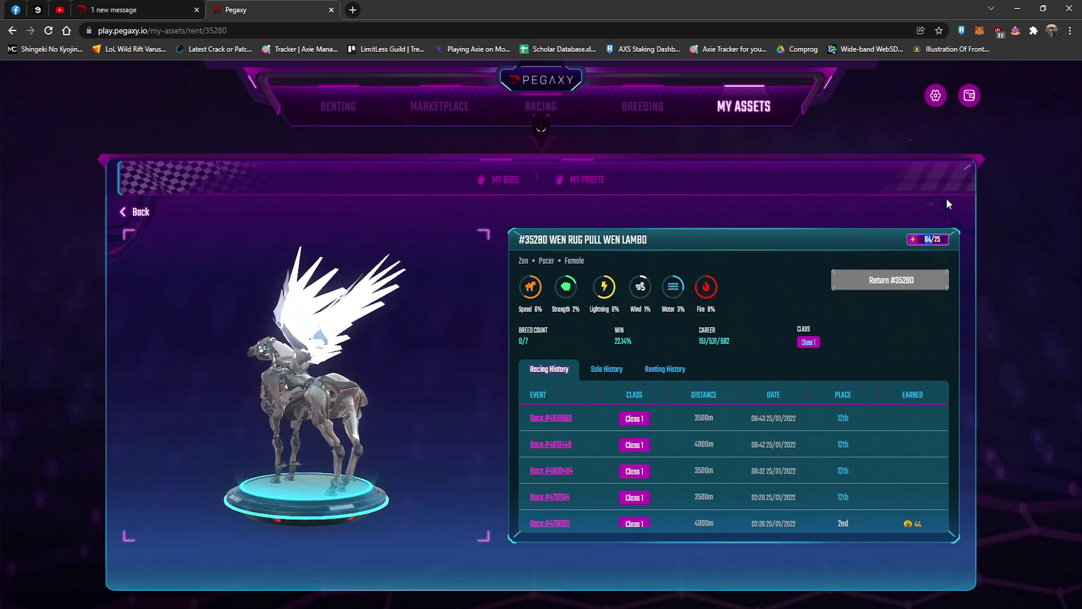
# - Go to Racing and pick WEN RUG PULL WEN LAMBO as the race Pega
pyautogui.click(552, 102)
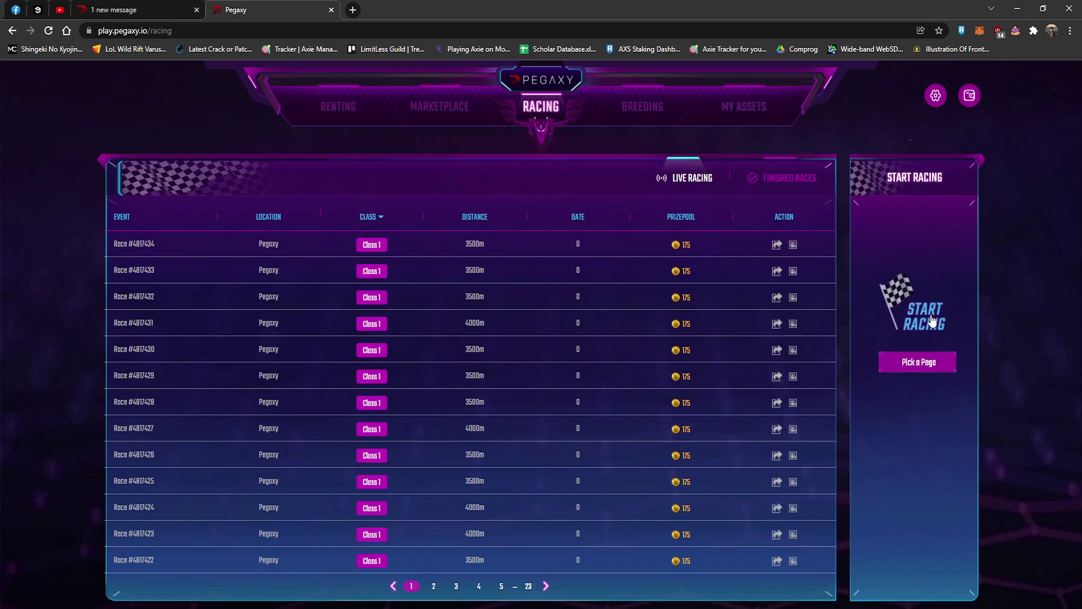
pyautogui.click(918, 362)
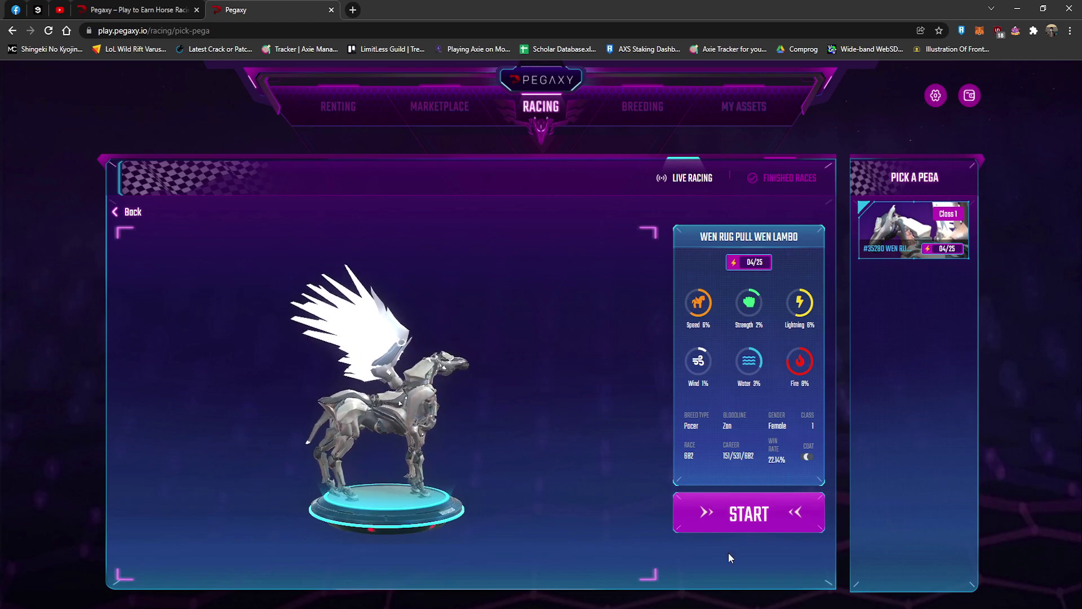
# - Start race matchmaking and sign the MetaMask signature request to join Race #4817405
pyautogui.click(737, 511)
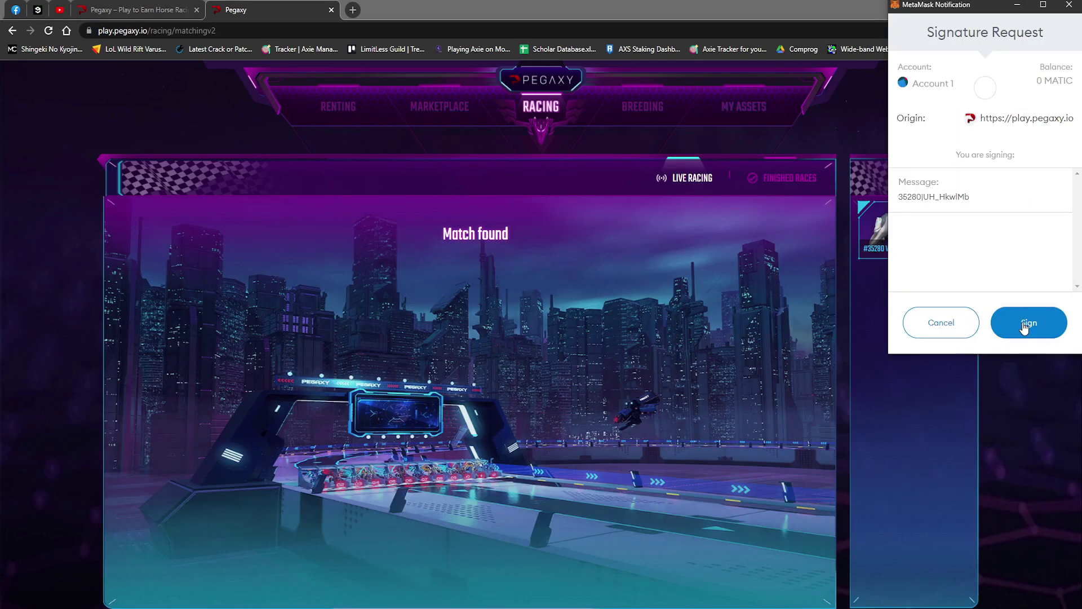
pyautogui.click(1028, 325)
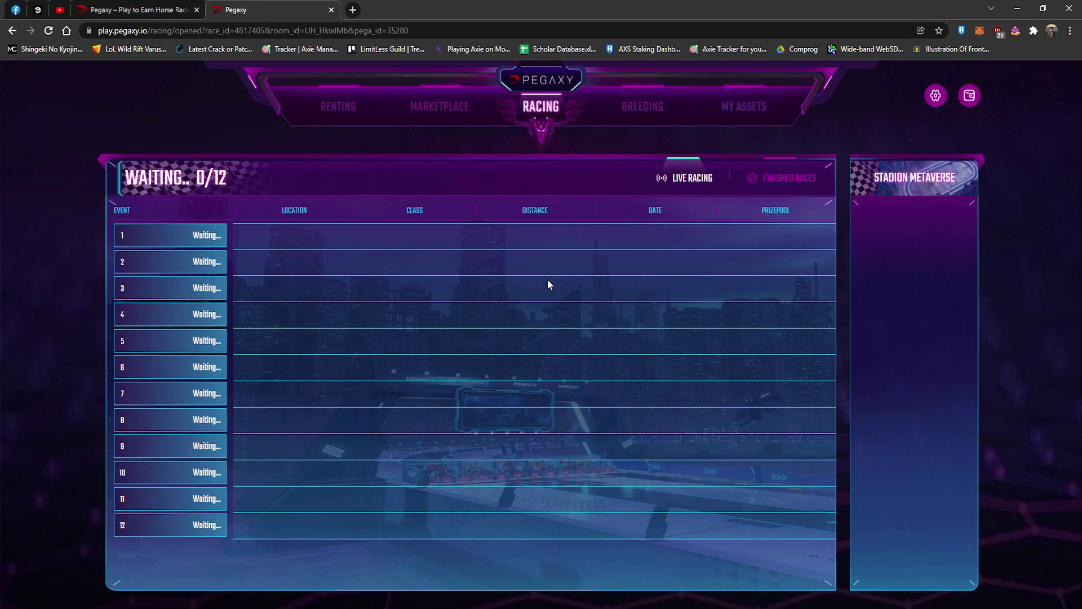
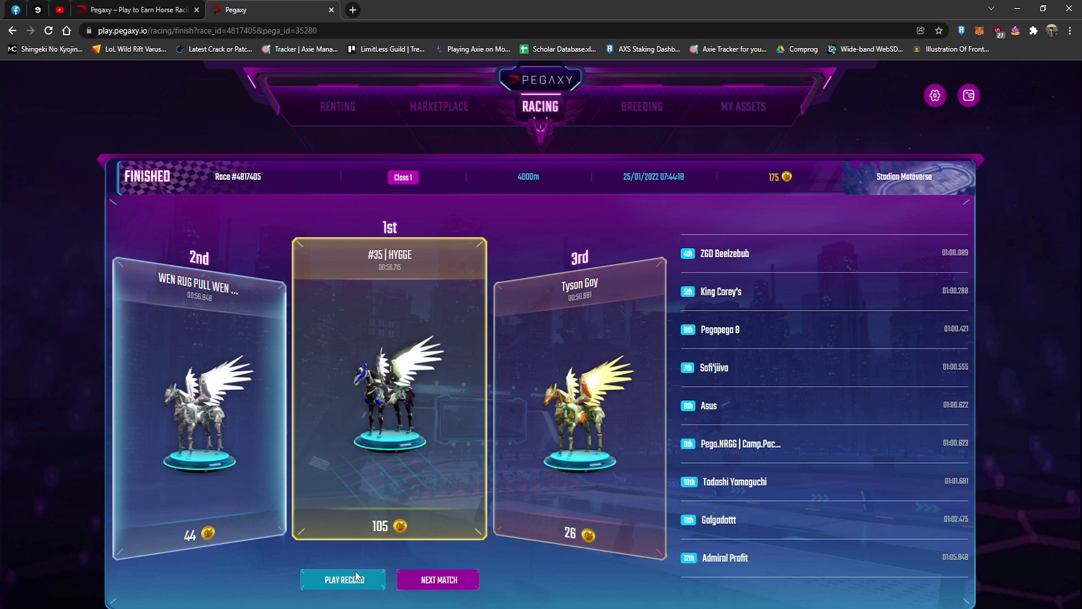
# - Go to the next match and start matchmaking with the WEN RUG PULL WEN LAMBO pega
pyautogui.click(431, 582)
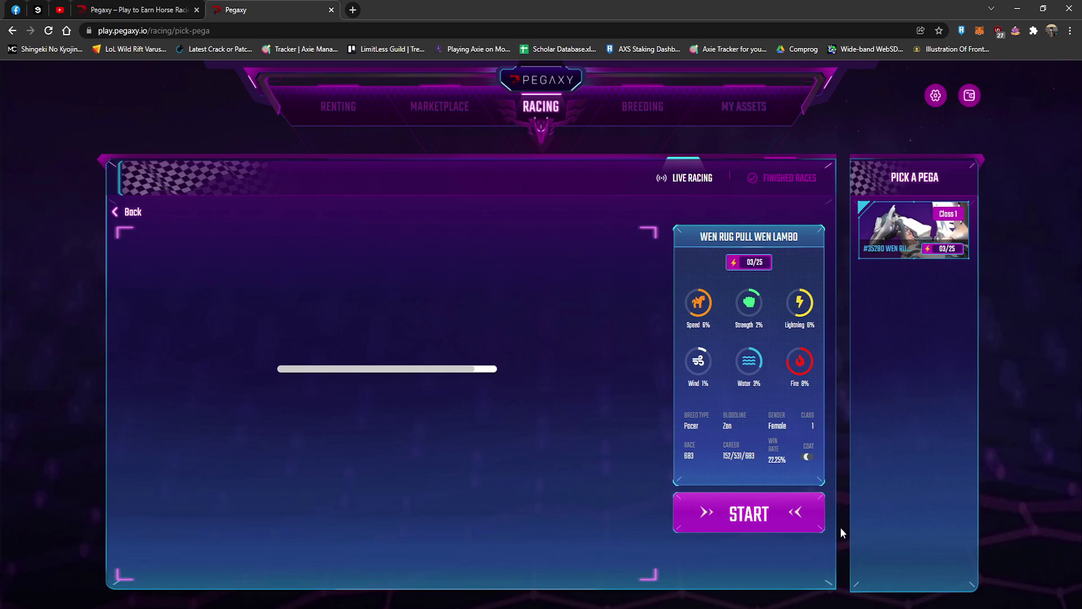
pyautogui.click(765, 511)
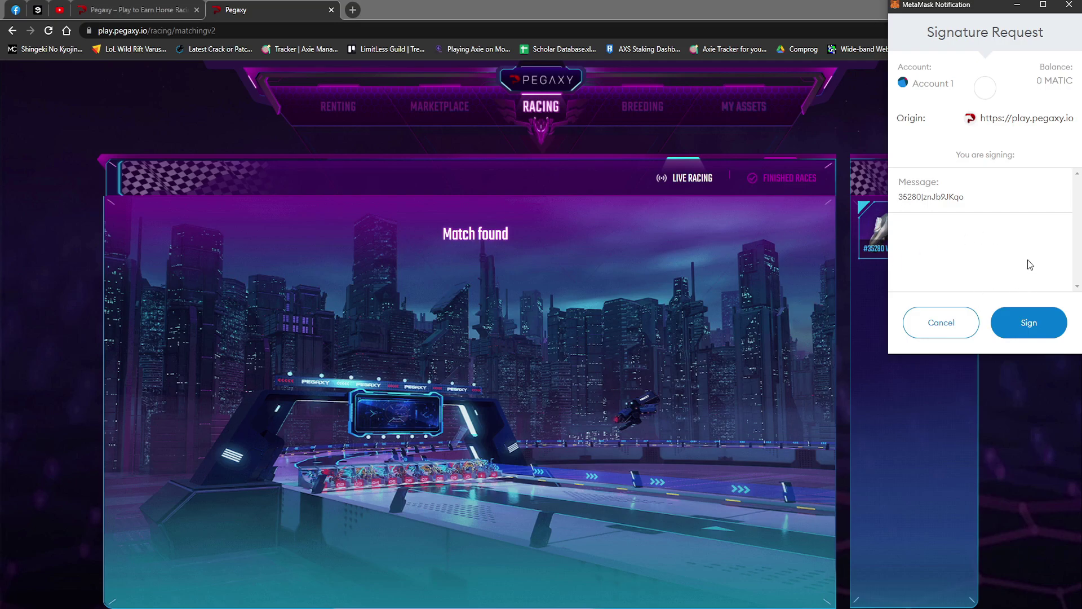
# - Sign the MetaMask signature request to enter the matched race
pyautogui.click(1029, 322)
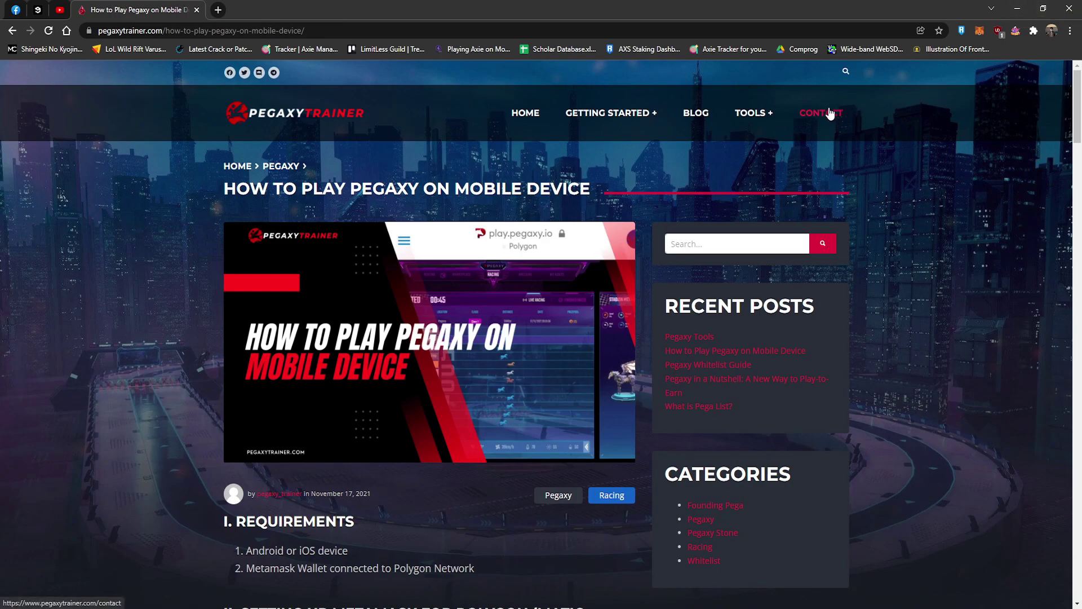
pyautogui.scroll(-2, 503, 351)
pyautogui.scroll(-2, 503, 351)
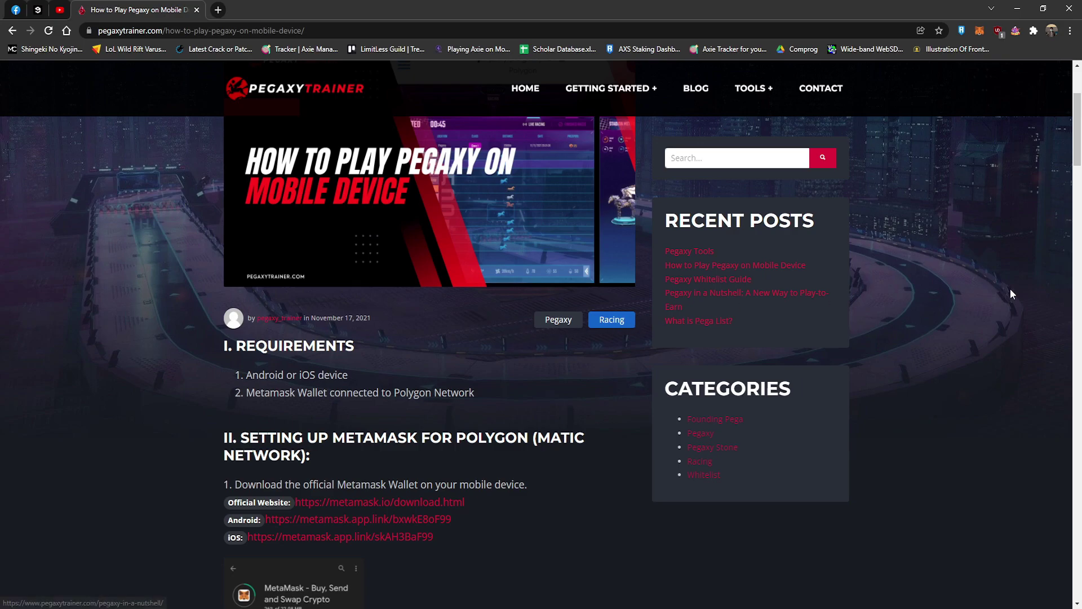
pyautogui.scroll(-2, 476, 339)
pyautogui.scroll(-2, 458, 337)
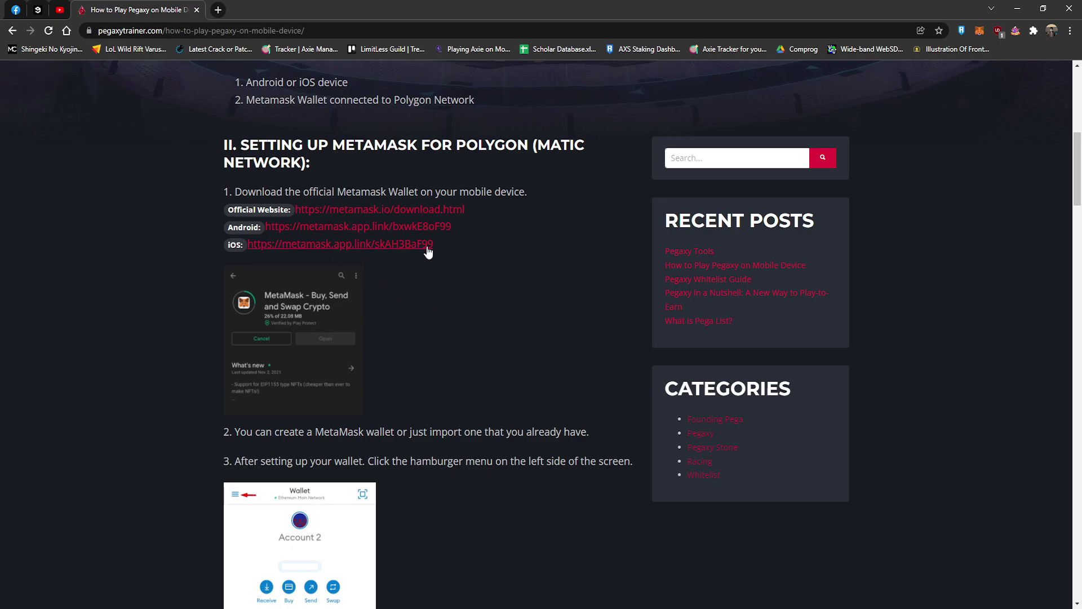
pyautogui.scroll(-2, 357, 251)
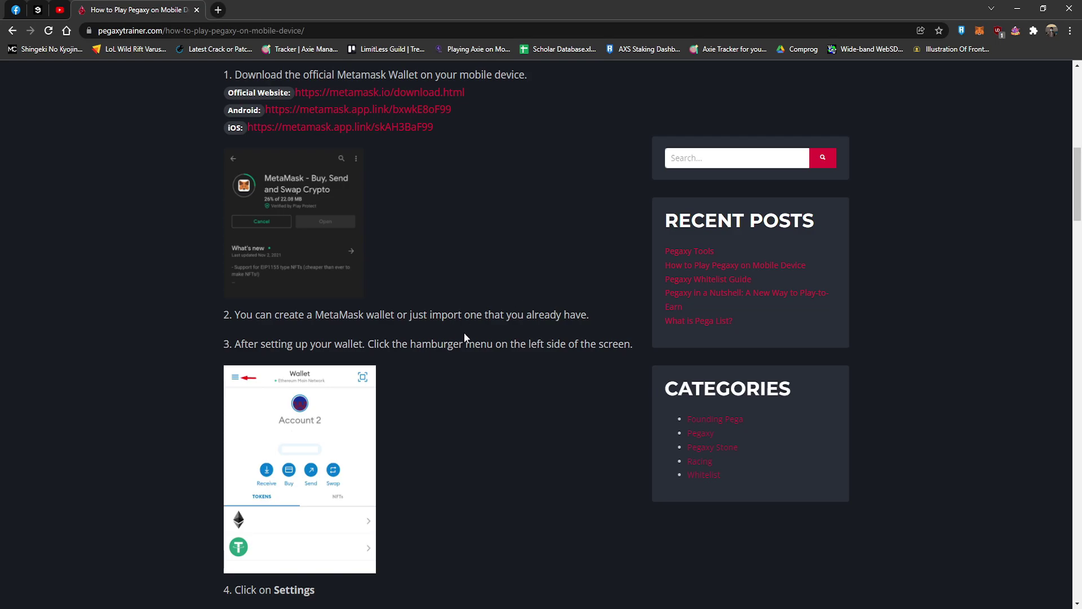
pyautogui.scroll(-1, 464, 333)
pyautogui.scroll(-1, 588, 288)
pyautogui.scroll(-1, 477, 273)
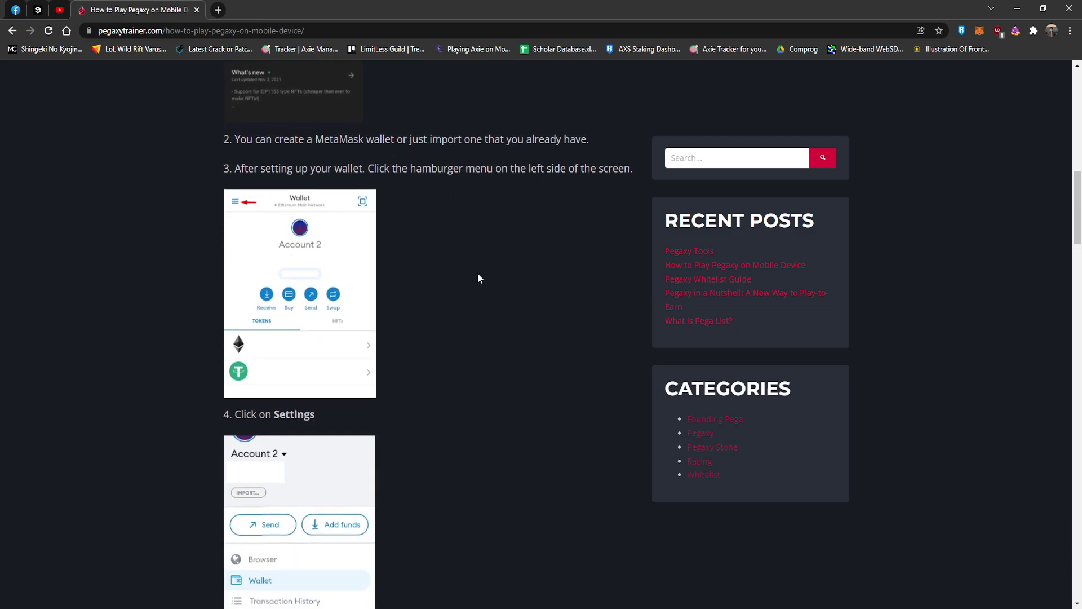
pyautogui.scroll(-2, 479, 282)
pyautogui.scroll(-1, 424, 309)
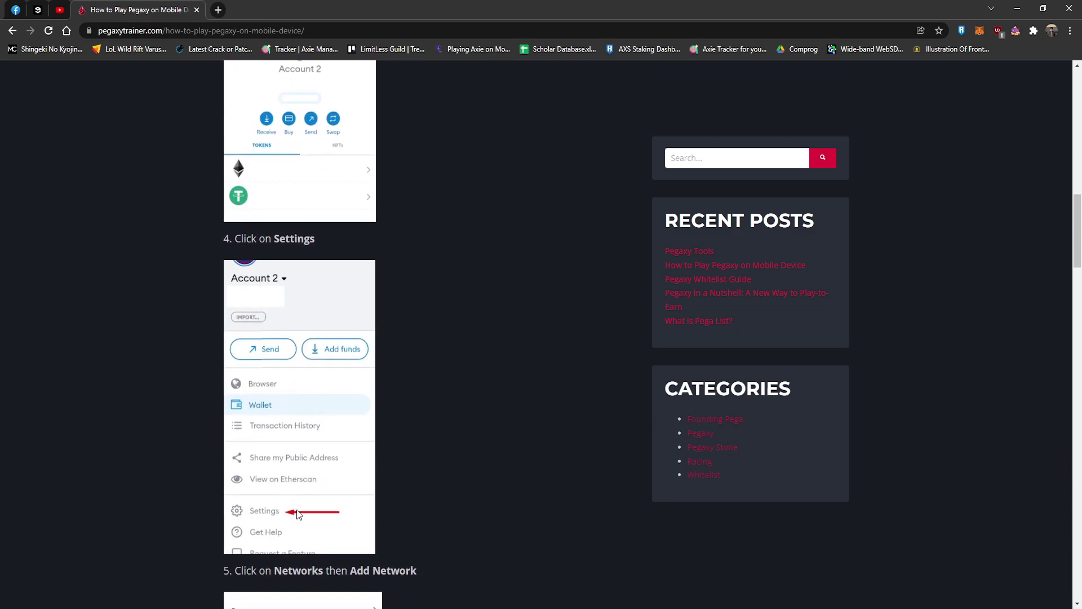
pyautogui.scroll(-2, 298, 514)
pyautogui.scroll(-1, 314, 423)
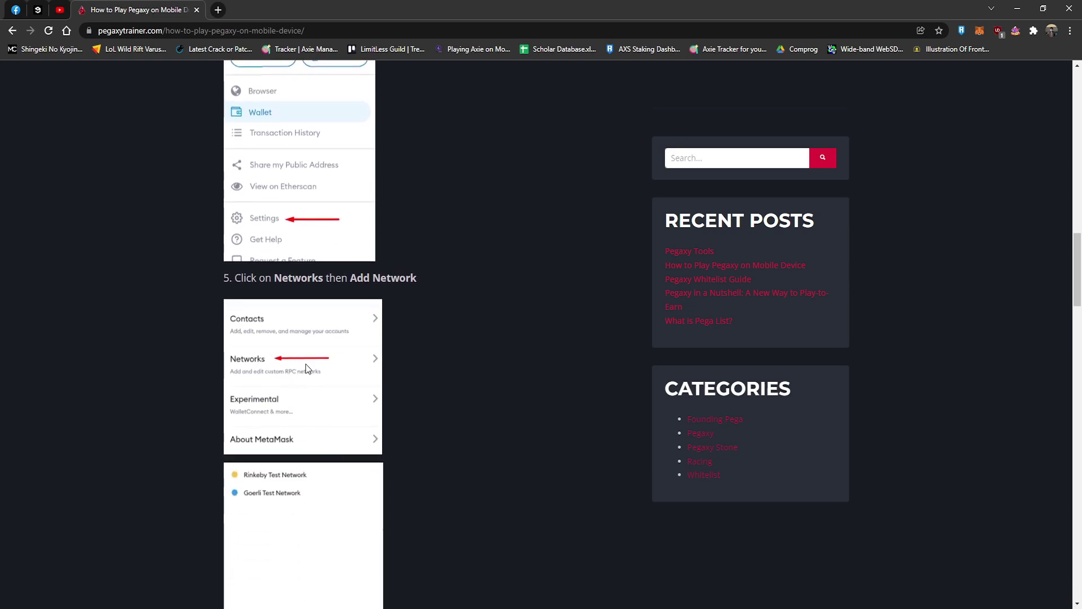
pyautogui.scroll(-2, 305, 364)
pyautogui.scroll(-1, 306, 359)
pyautogui.scroll(-1, 306, 359)
pyautogui.scroll(-2, 330, 412)
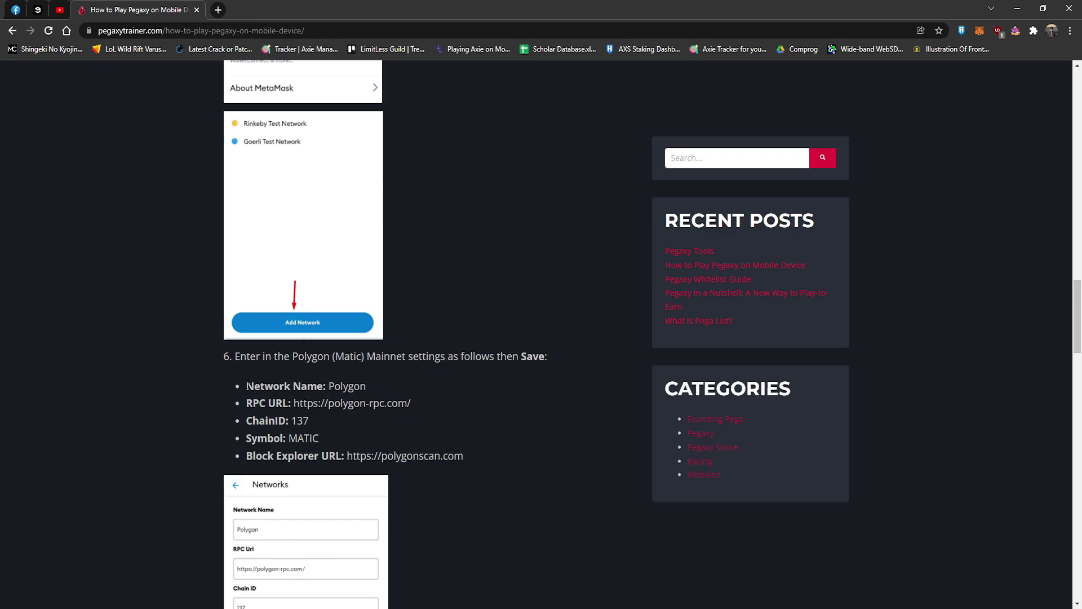
# - Highlight the Polygon network name and RPC URL lines in the guide, then clear the highlight
pyautogui.moveTo(246, 384); pyautogui.dragTo(411, 403)
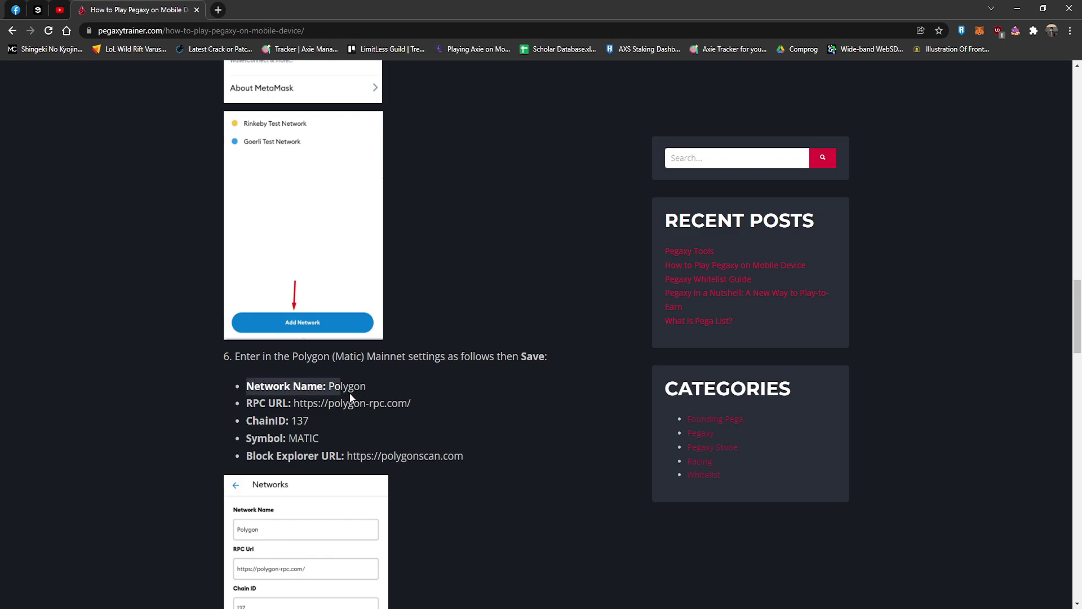
pyautogui.click(318, 420)
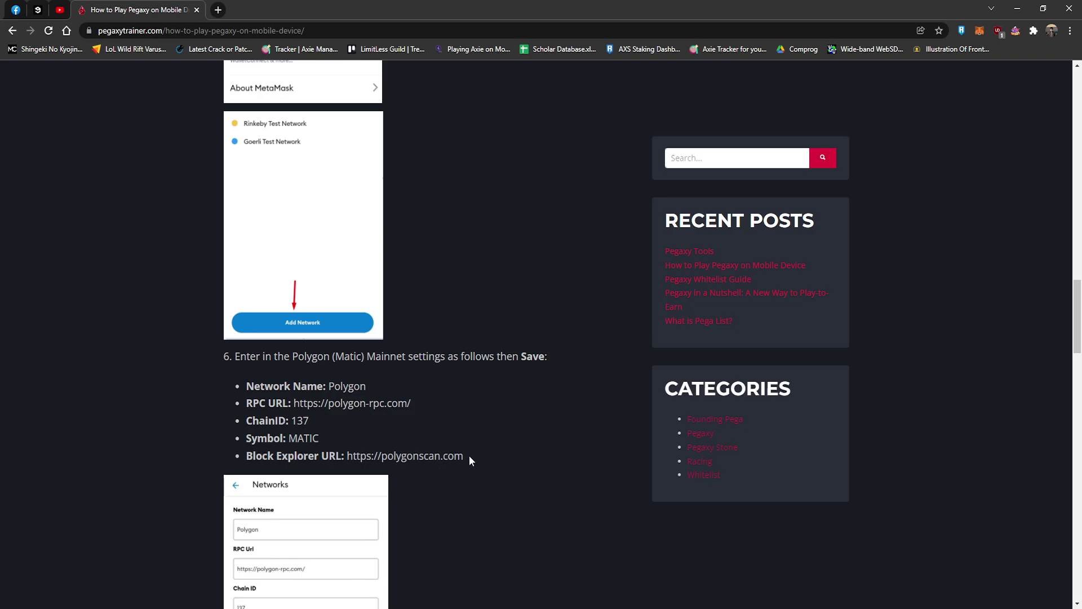
pyautogui.scroll(-4, 469, 455)
pyautogui.scroll(-1, 451, 444)
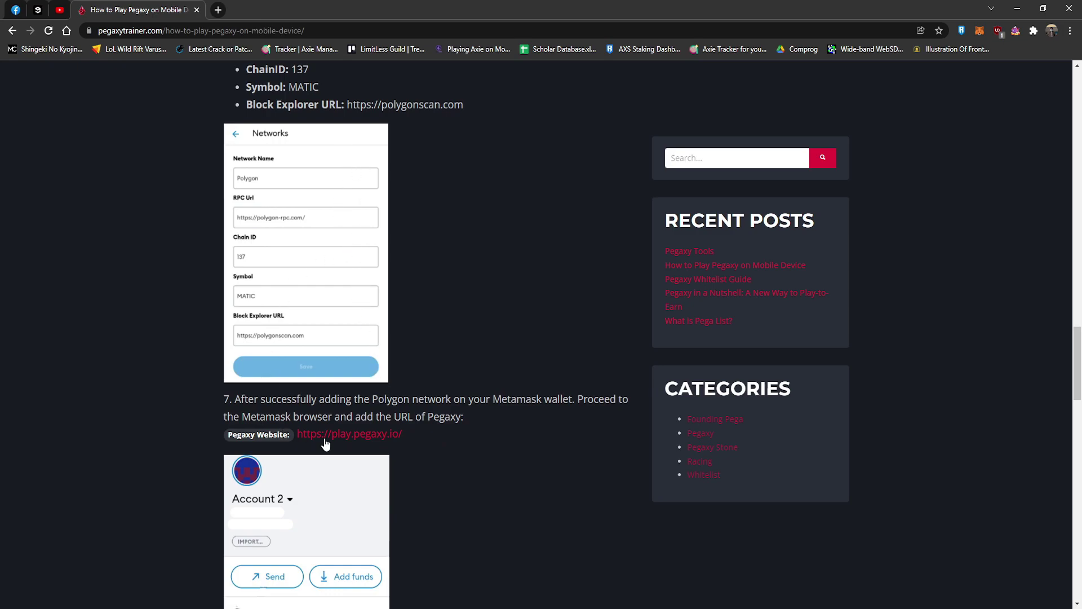
pyautogui.scroll(-2, 370, 392)
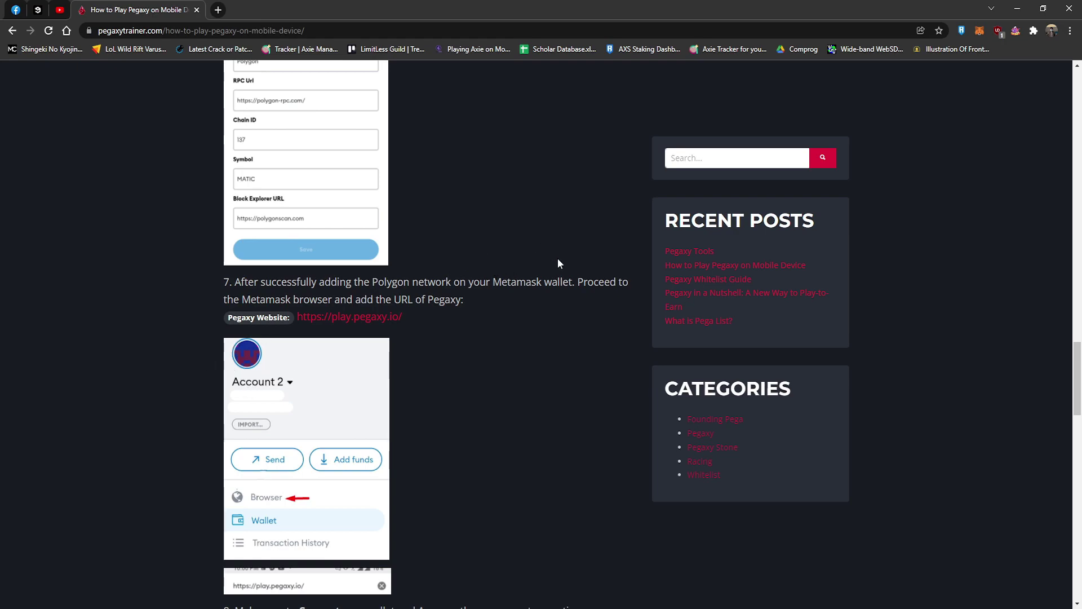
pyautogui.scroll(-2, 447, 309)
pyautogui.scroll(-1, 441, 284)
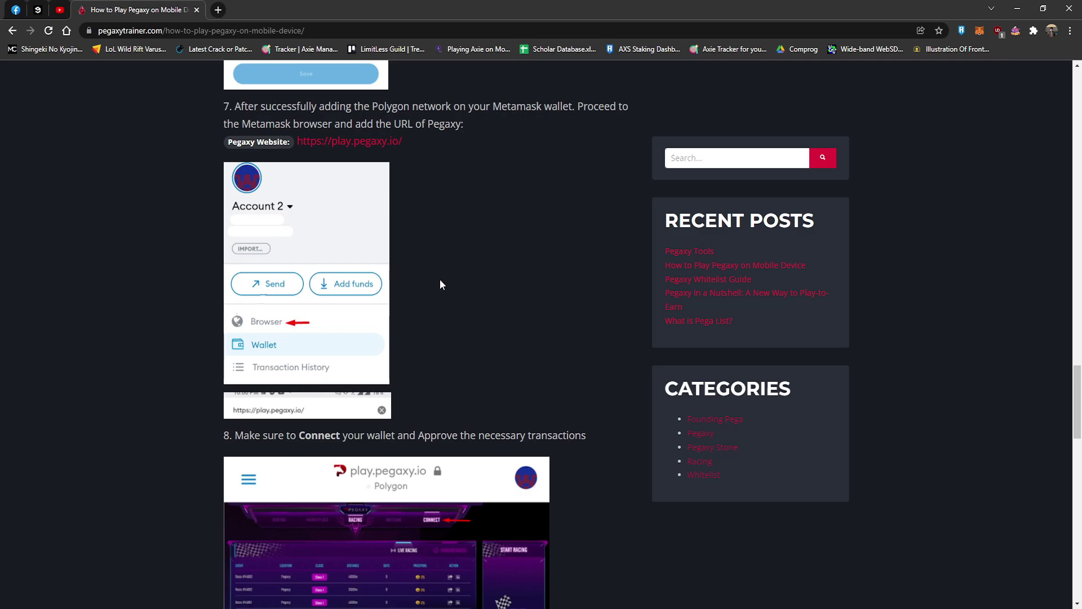
pyautogui.scroll(1, 401, 250)
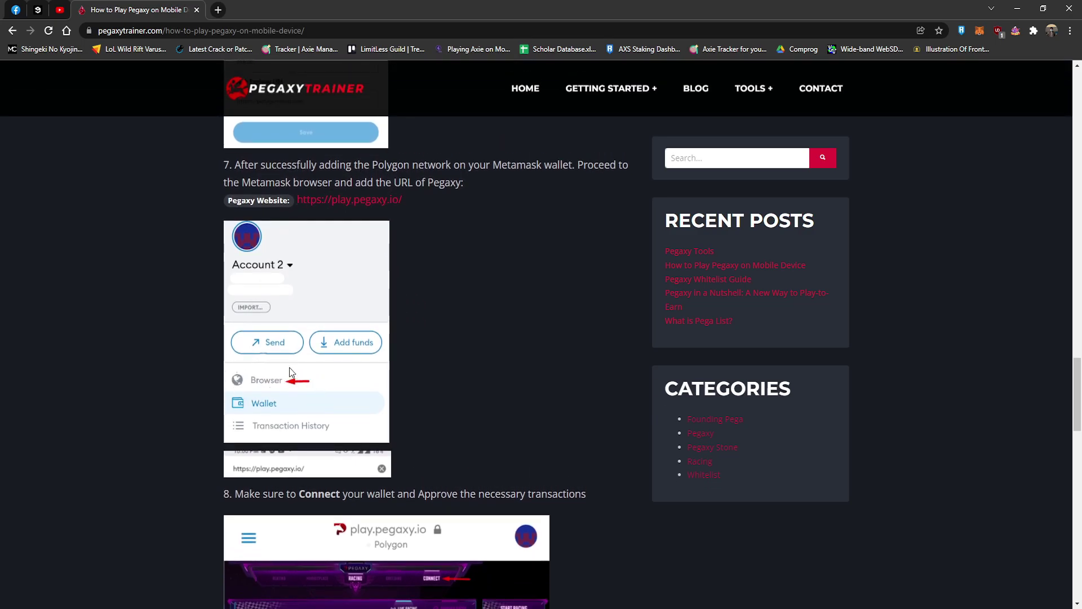
pyautogui.scroll(-2, 288, 382)
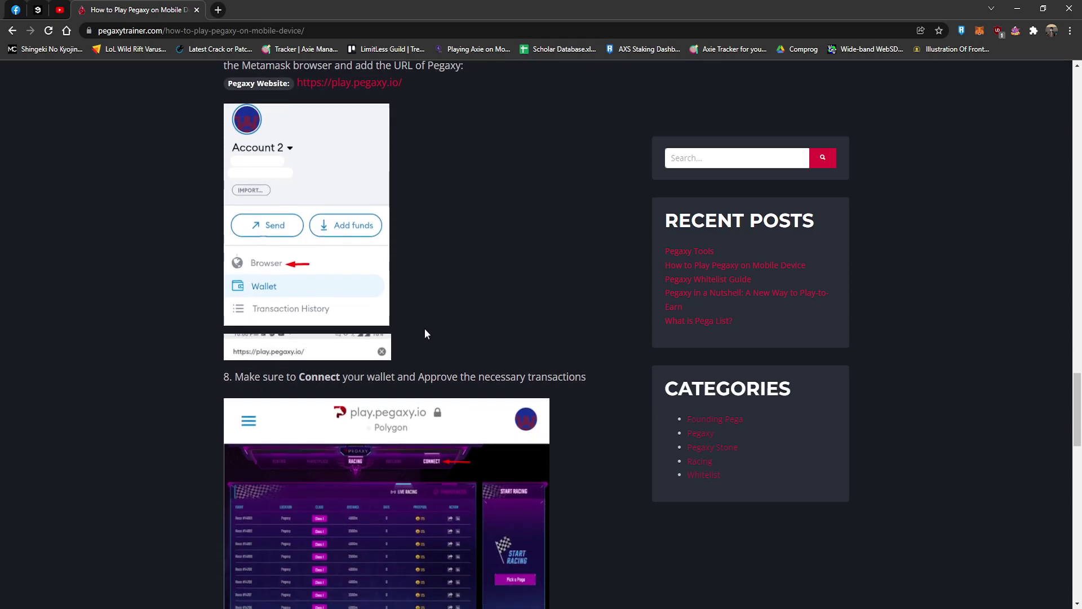
pyautogui.scroll(-3, 425, 334)
pyautogui.scroll(-1, 424, 321)
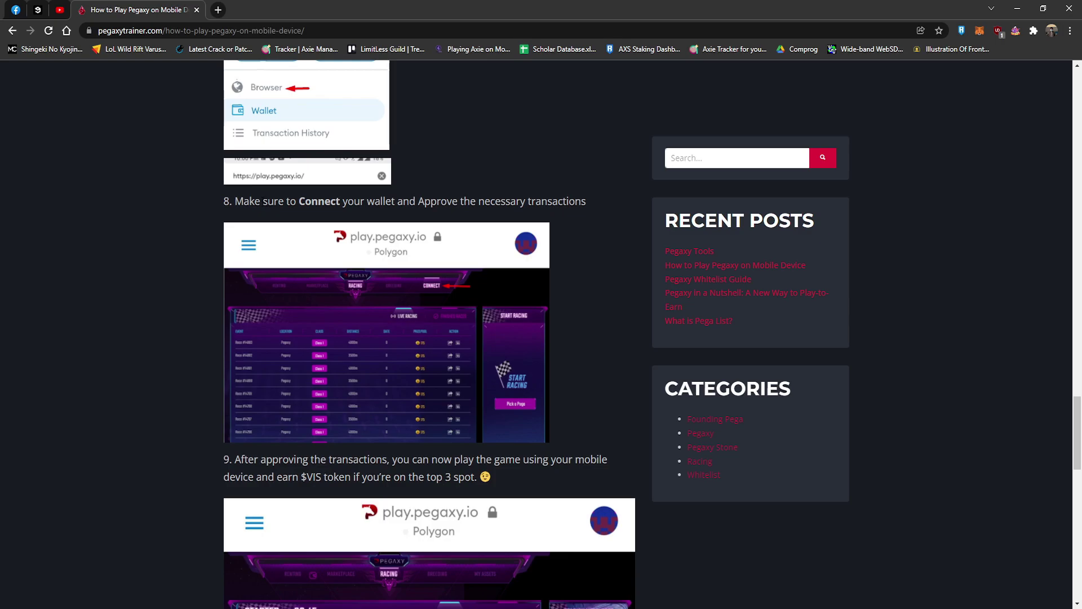
pyautogui.scroll(-2, 570, 232)
pyautogui.scroll(-2, 569, 232)
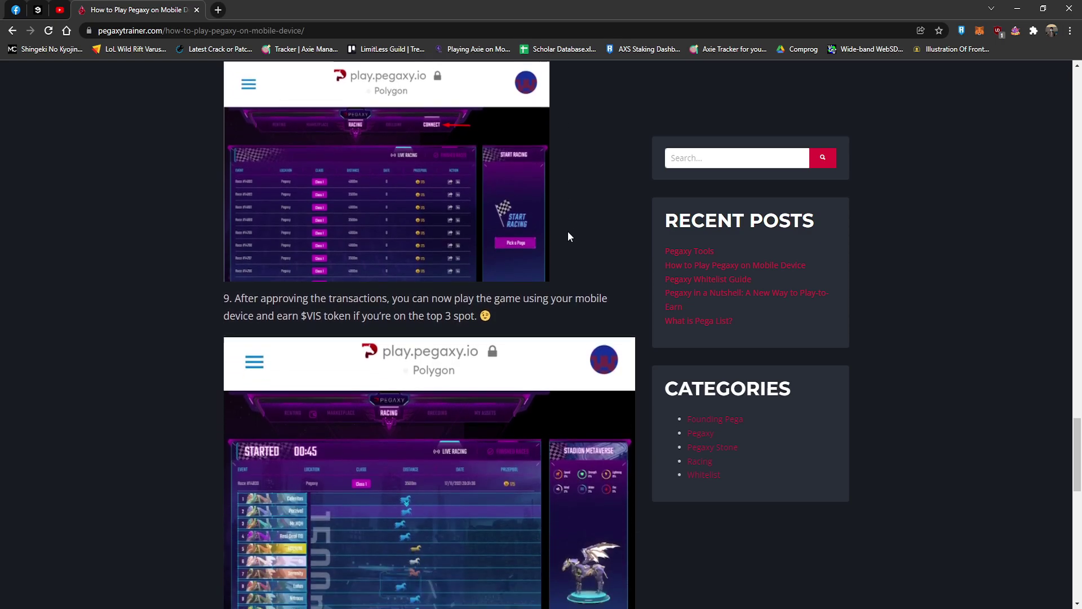
pyautogui.scroll(-1, 567, 231)
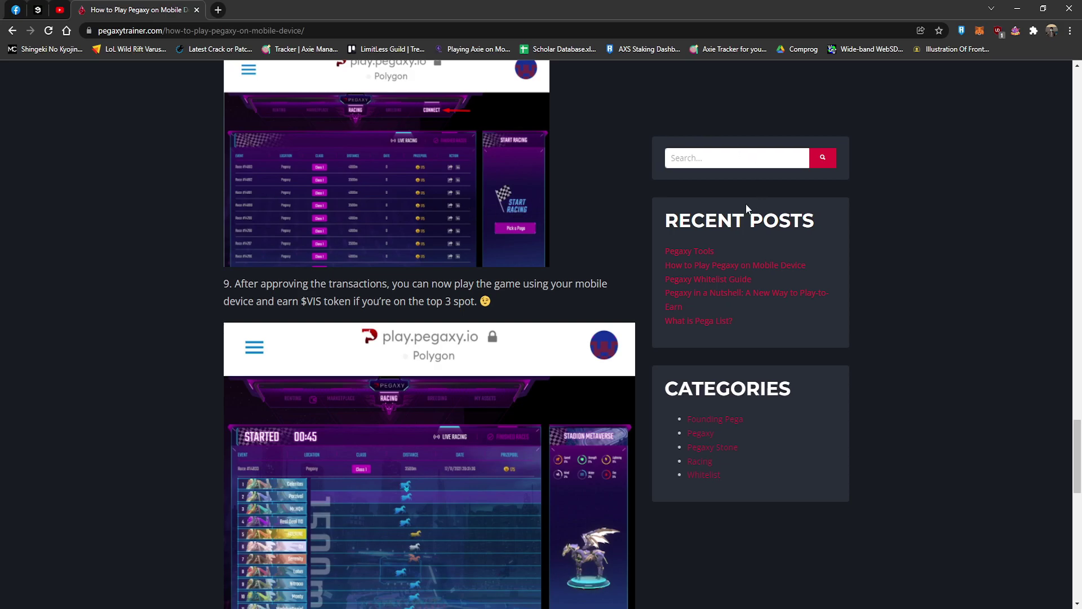
pyautogui.scroll(-3, 615, 247)
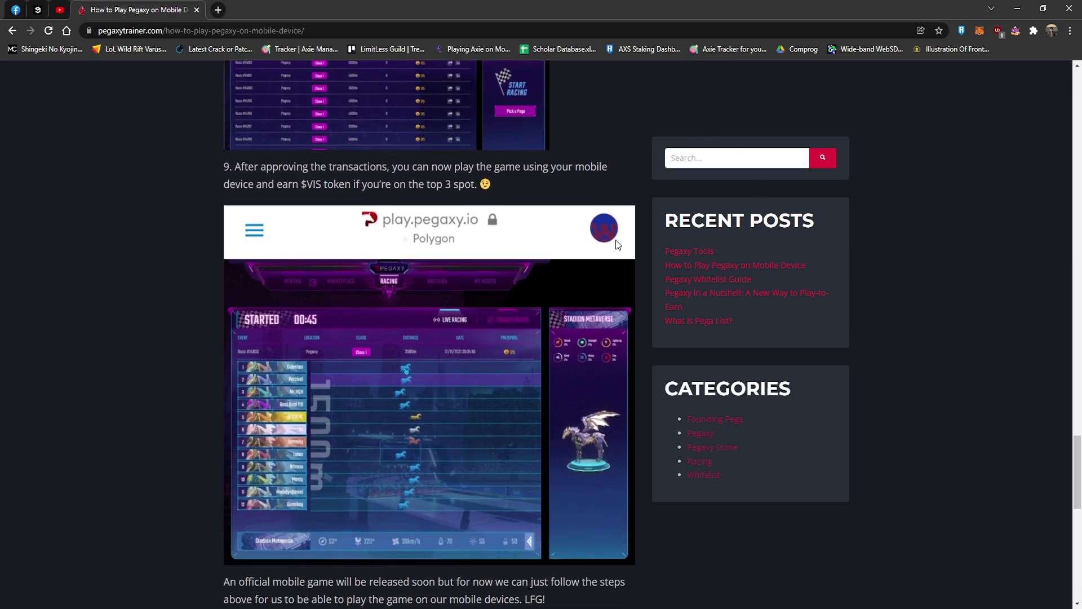
pyautogui.scroll(-3, 620, 229)
pyautogui.scroll(1, 612, 234)
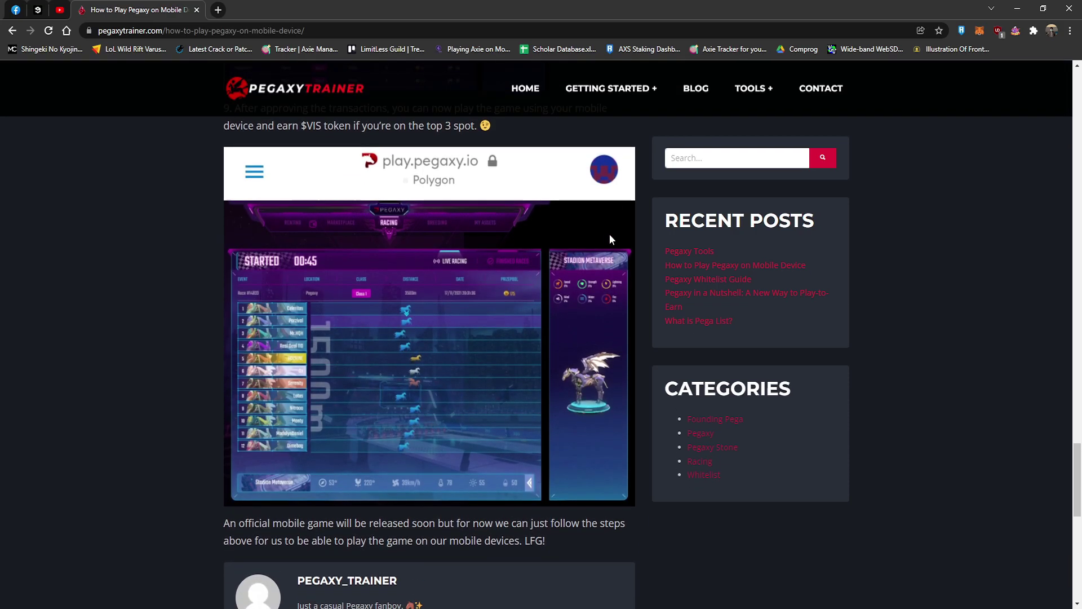